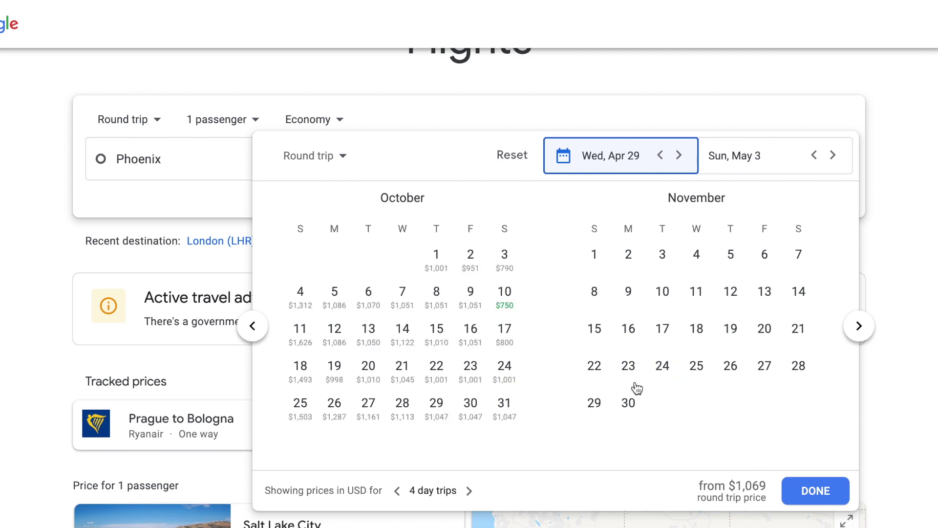
# Step: Set the trip dates to Mon, Nov 23 through Mon, Nov 30 and search for Phoenix–London flights
pyautogui.click(629, 368)
pyautogui.click(635, 411)
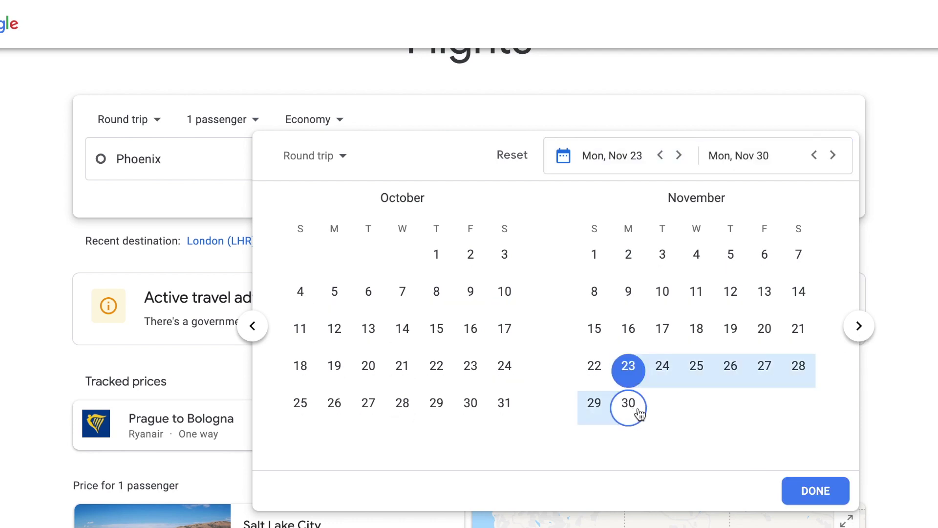
pyautogui.click(815, 491)
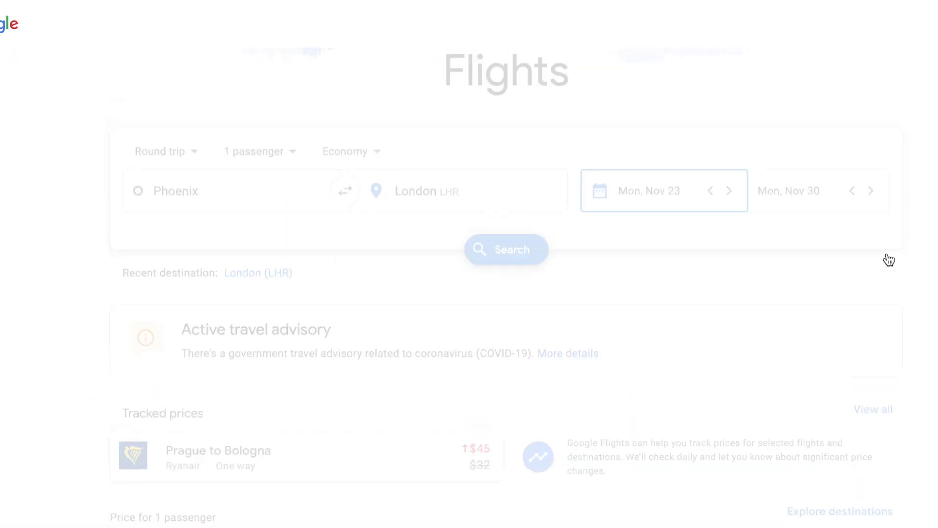
# Step: Review the departing flights and choose the 11:08 AM – 6:50 AM Delta flight with one stop in DTW
pyautogui.scroll(-2, 506, 288)
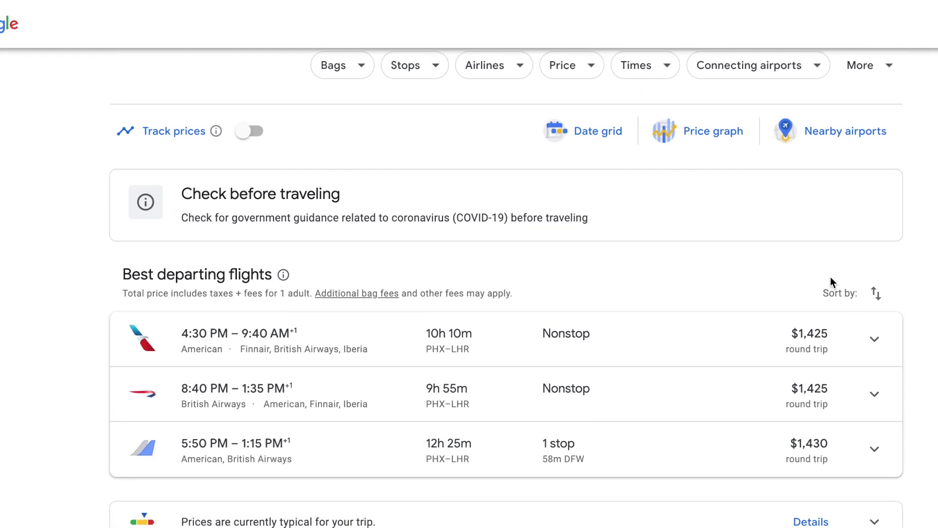
pyautogui.scroll(-6, 831, 283)
pyautogui.scroll(1, 832, 283)
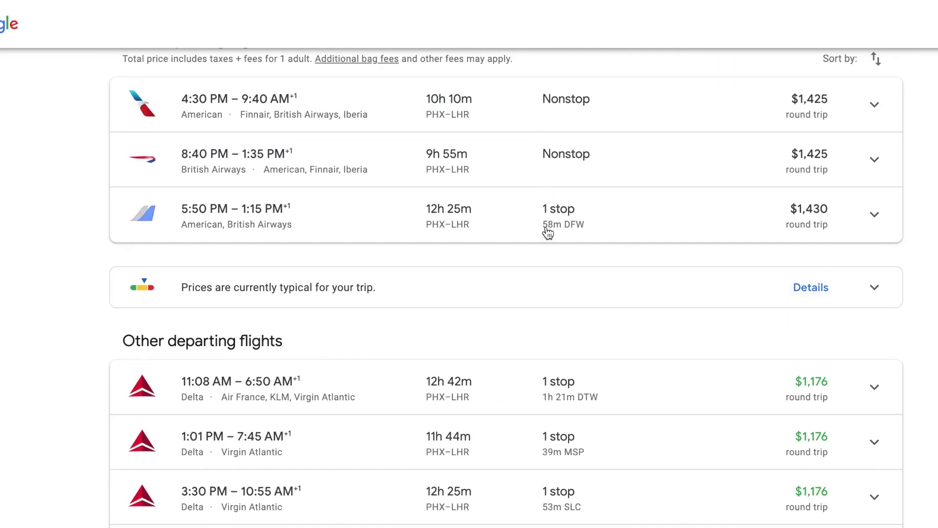
pyautogui.scroll(-1, 548, 232)
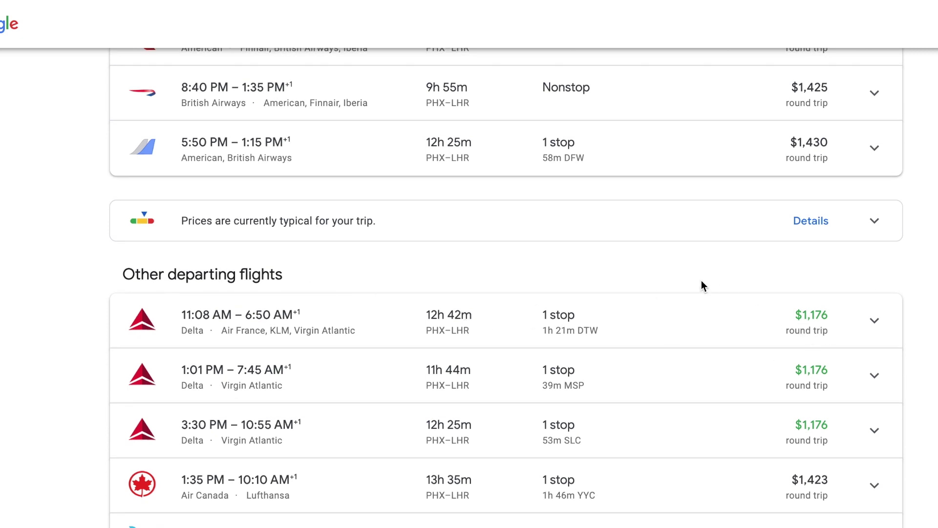
pyautogui.scroll(-1, 702, 283)
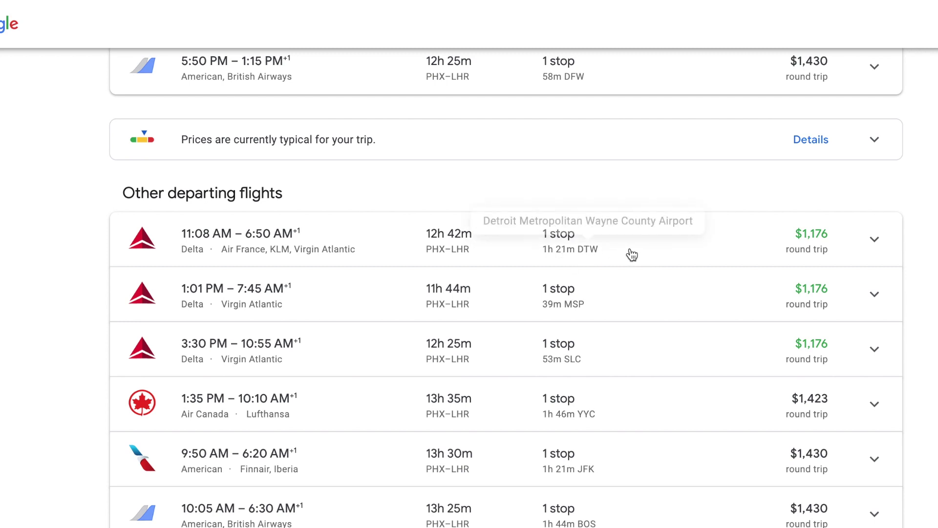
pyautogui.click(660, 250)
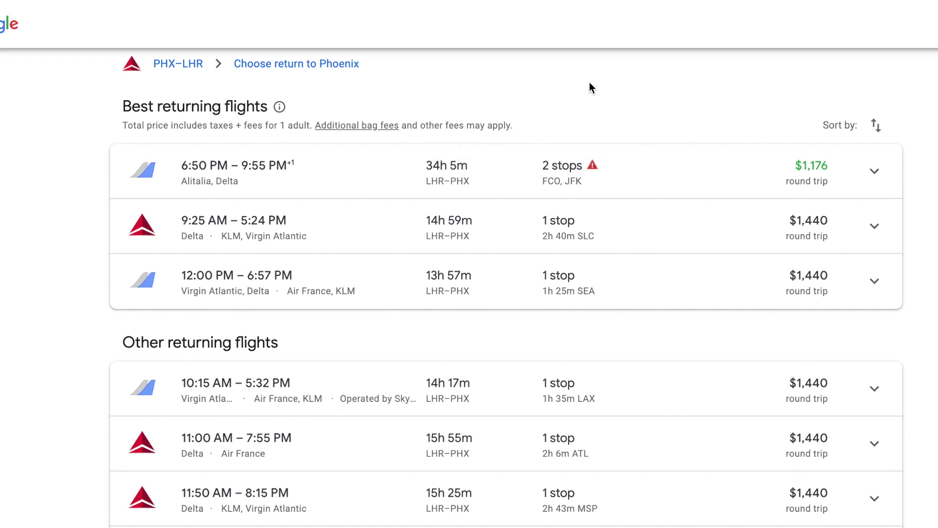
# Step: Check the layover warning on the 6:50 PM Alitalia/Delta return flight, and go back to change the departing flight
pyautogui.moveTo(593, 171)
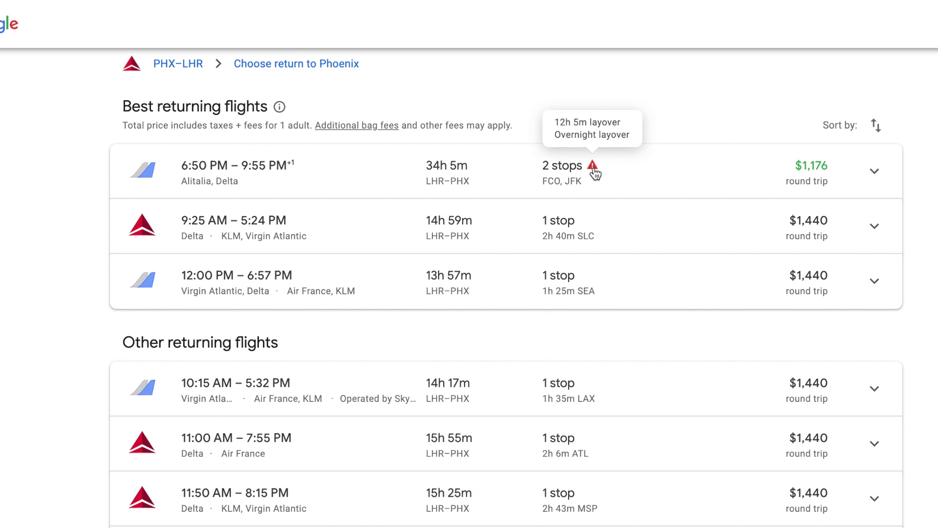
pyautogui.scroll(1, 594, 172)
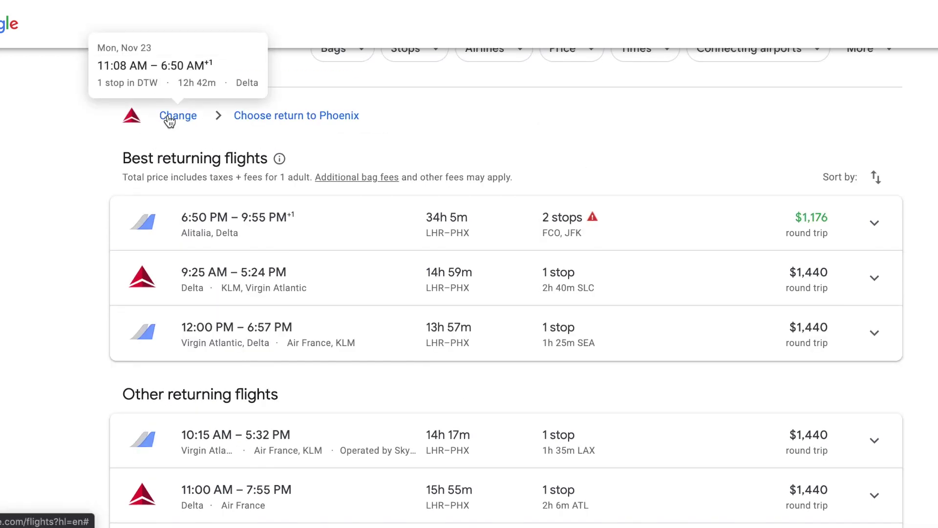
pyautogui.click(167, 117)
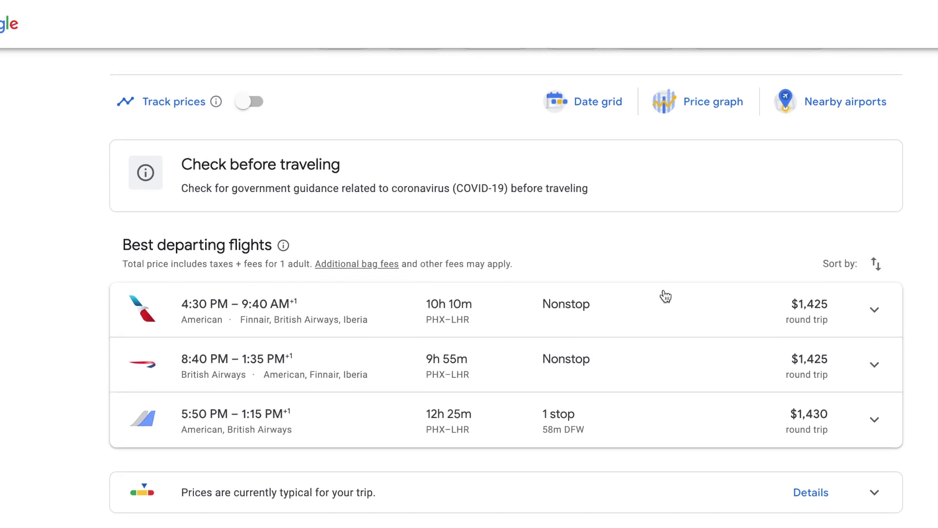
pyautogui.scroll(3, 665, 296)
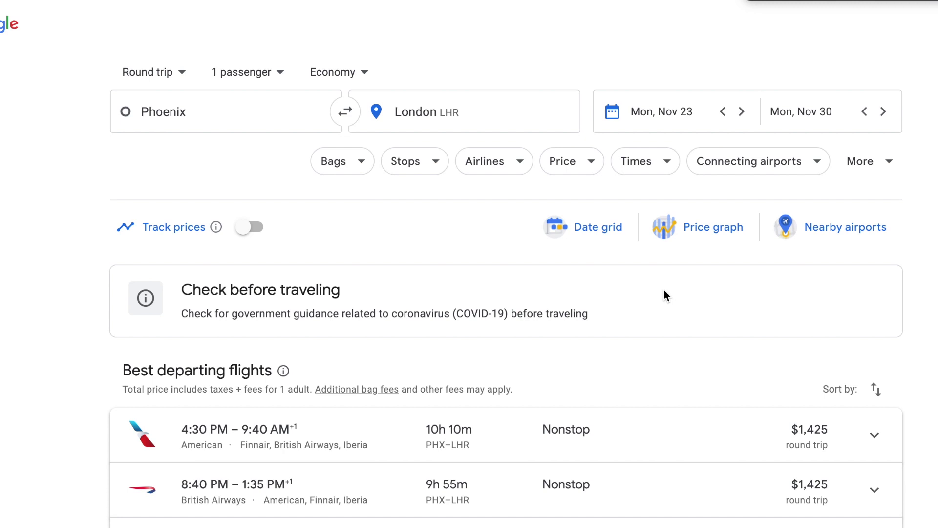
# Step: Check the carry-on bag filter, and limit the flights to 1 stop or fewer
pyautogui.click(336, 164)
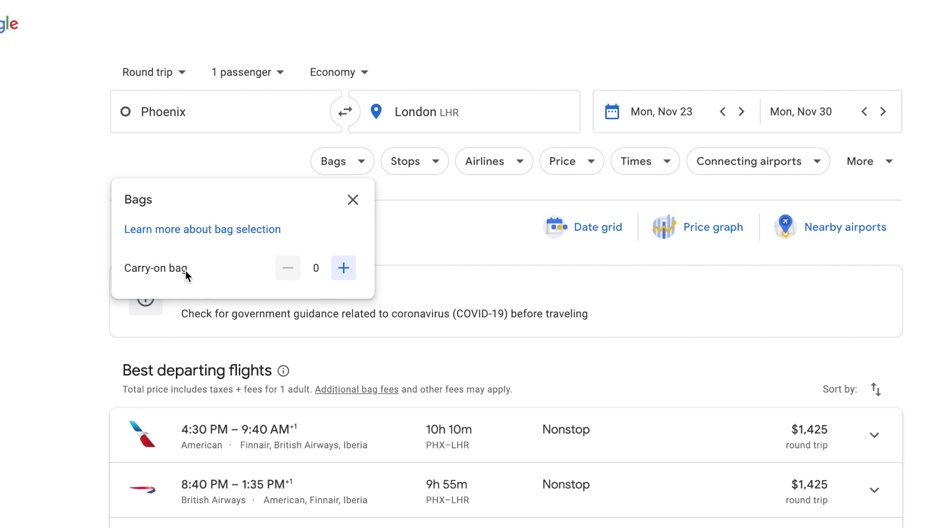
pyautogui.click(417, 162)
pyautogui.click(420, 162)
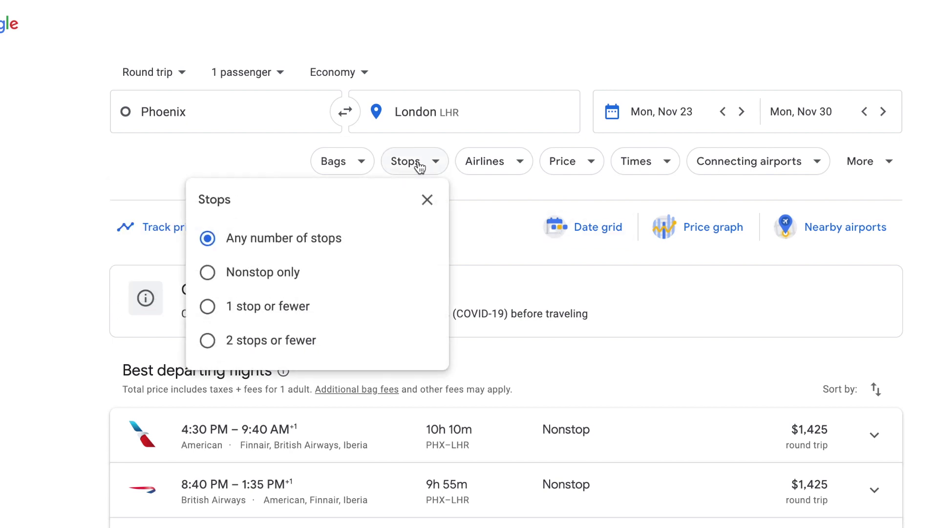
pyautogui.click(273, 312)
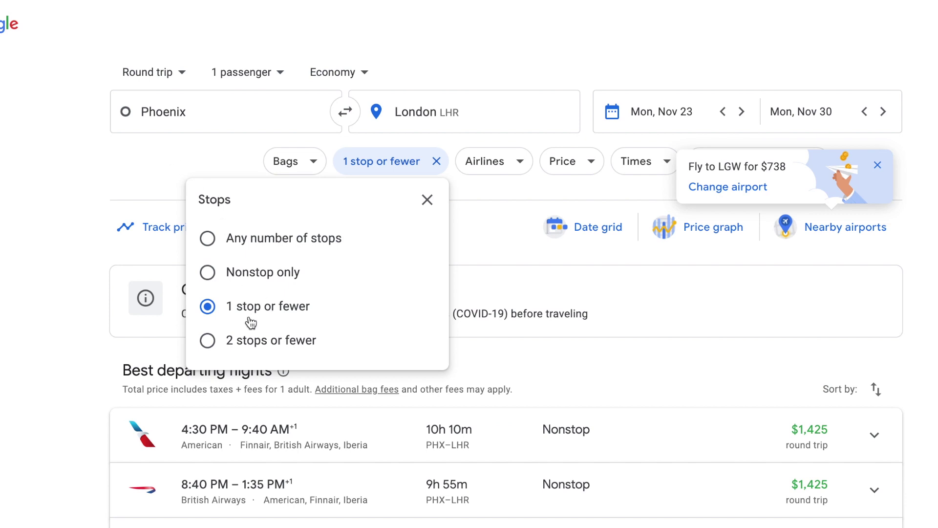
pyautogui.click(233, 157)
# Step: Filter the airlines to show Delta only
pyautogui.click(487, 164)
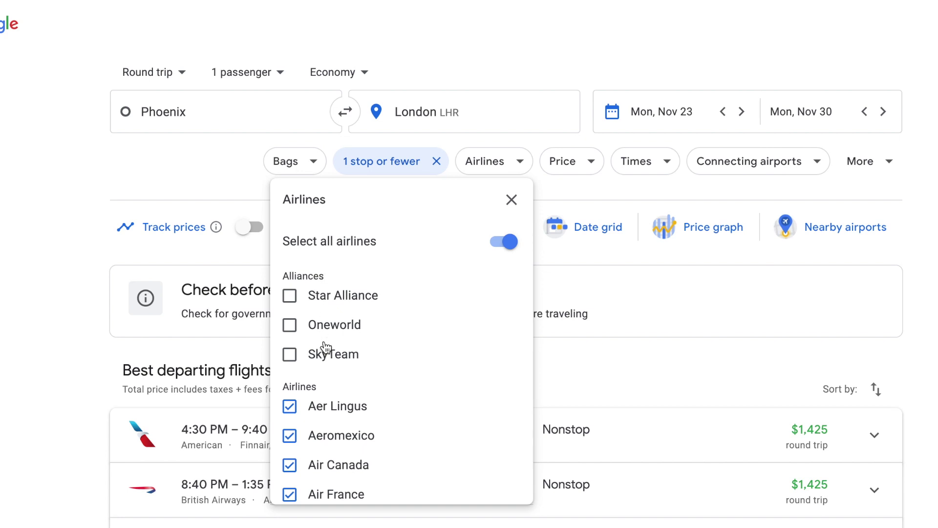
pyautogui.scroll(-7, 379, 359)
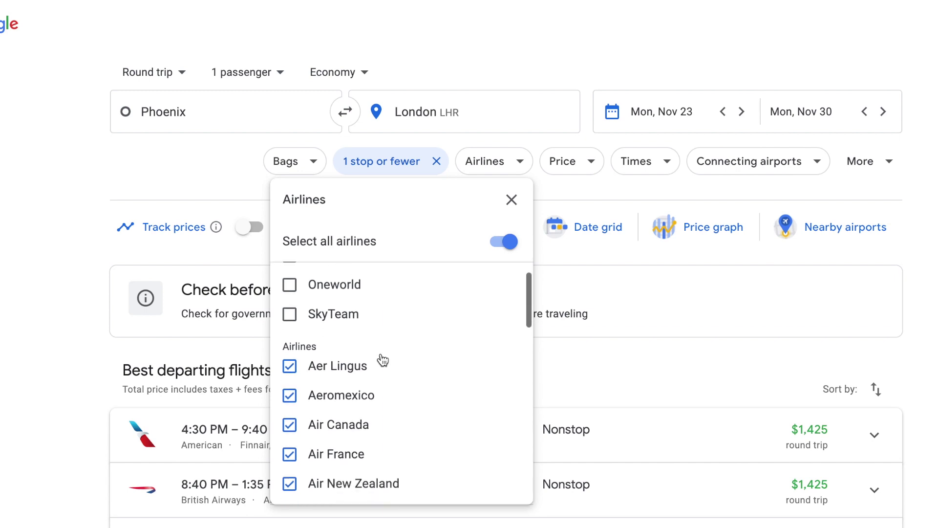
pyautogui.scroll(-2, 382, 360)
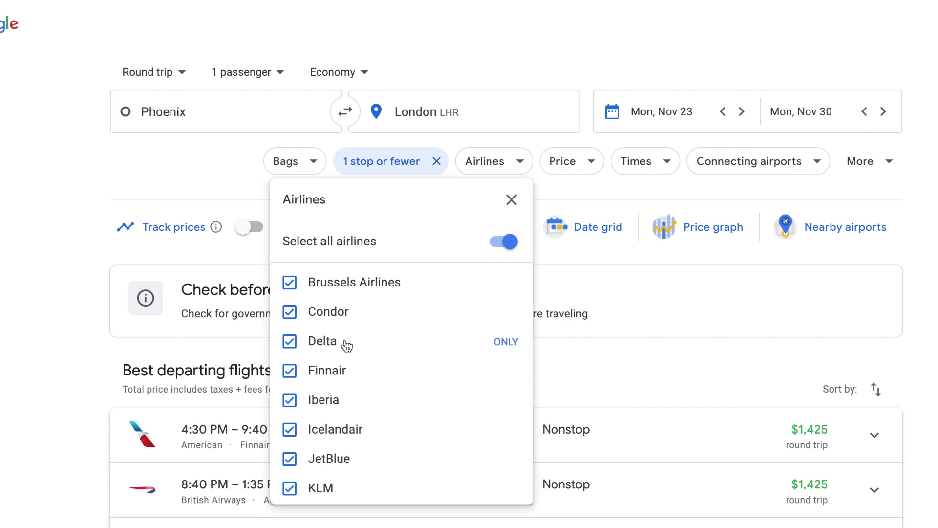
pyautogui.click(508, 347)
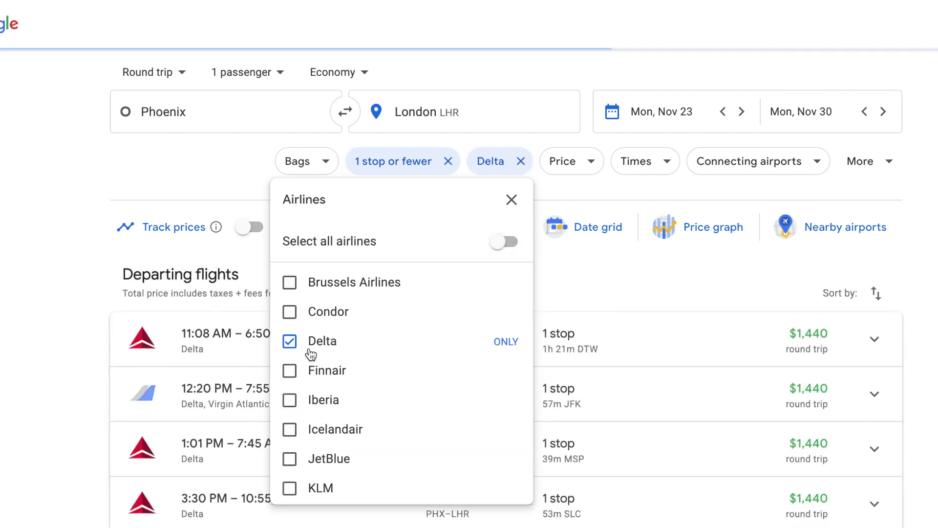
# Step: Limit the ticket price to under $1,500
pyautogui.click(580, 172)
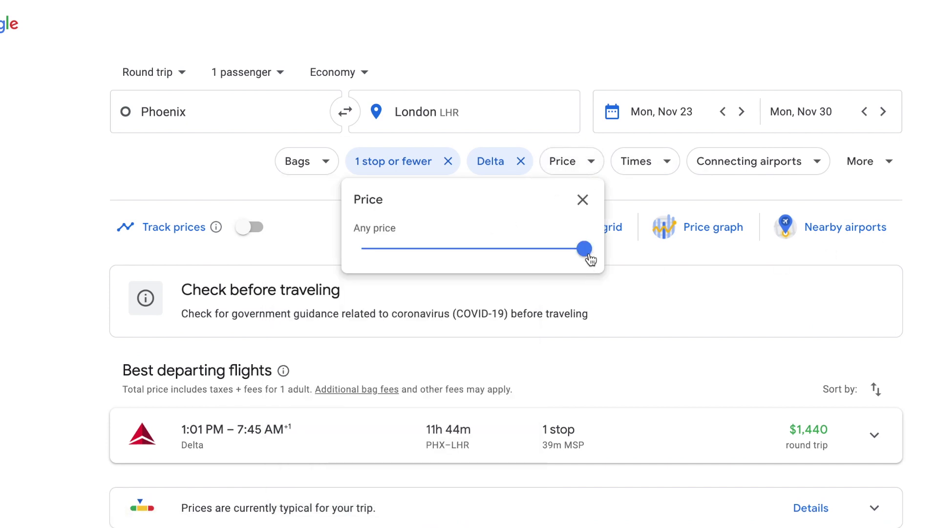
pyautogui.moveTo(583, 250); pyautogui.dragTo(457, 260)
pyautogui.click(647, 176)
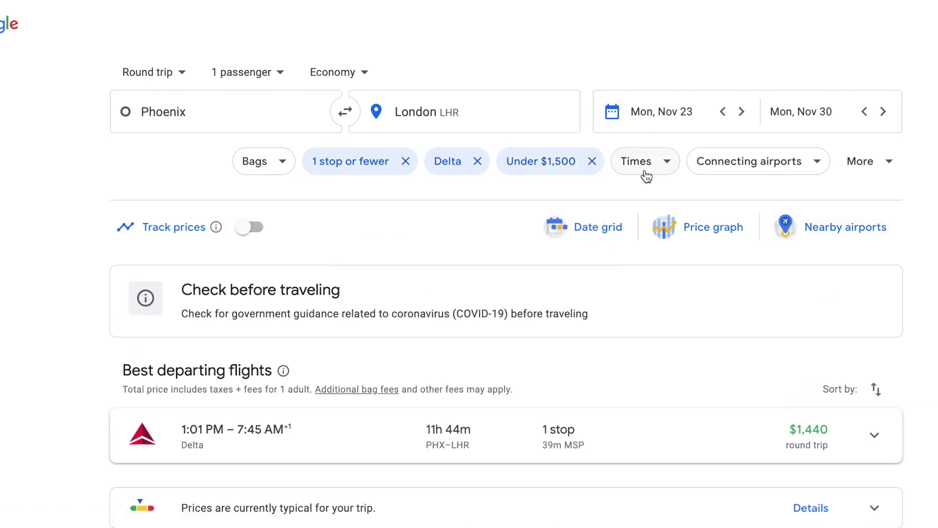
# Step: Restrict the outbound arrival to 12:00 AM – 7:00 AM and the return departure to 2:00 PM – 12:00 AM
pyautogui.click(646, 176)
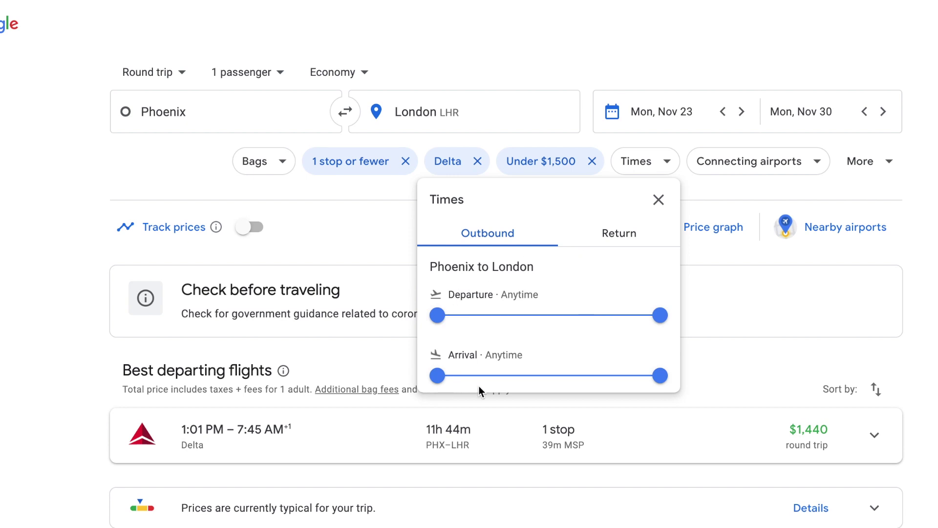
pyautogui.moveTo(659, 375); pyautogui.dragTo(495, 388)
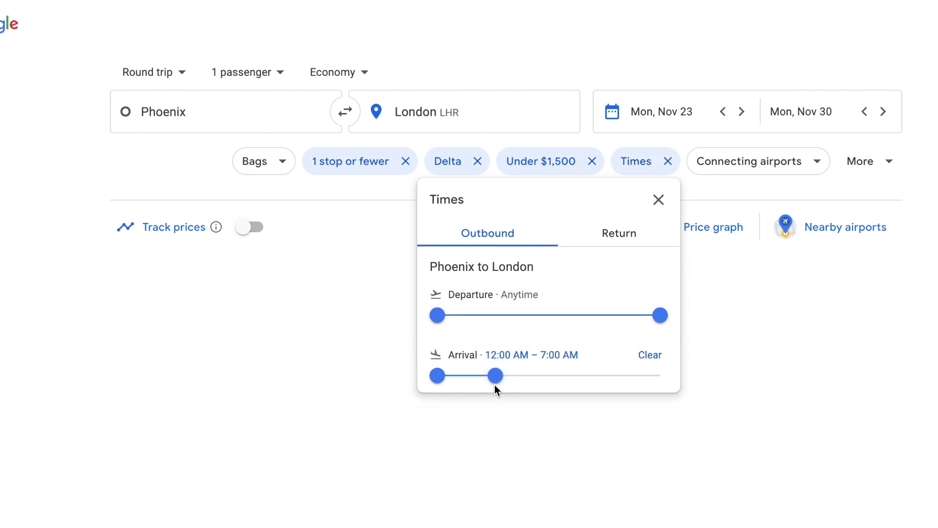
pyautogui.click(606, 240)
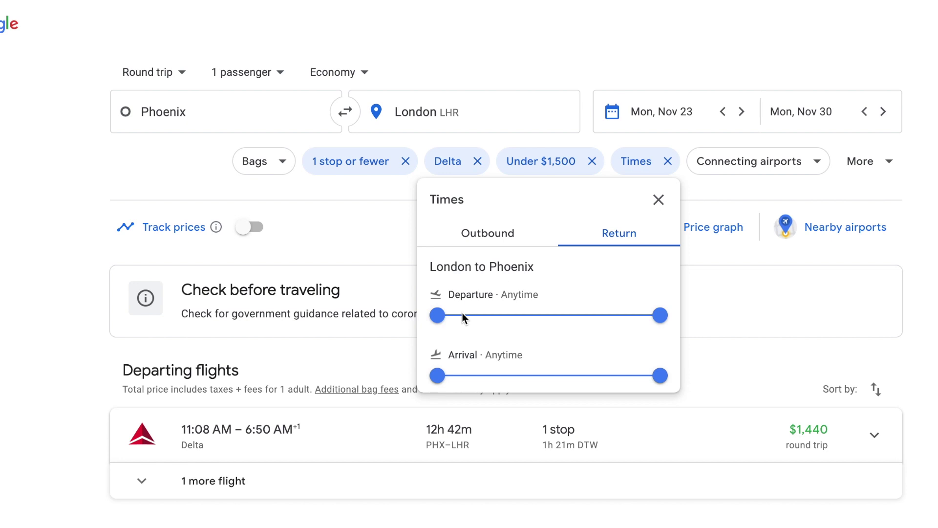
pyautogui.moveTo(437, 317); pyautogui.dragTo(573, 324)
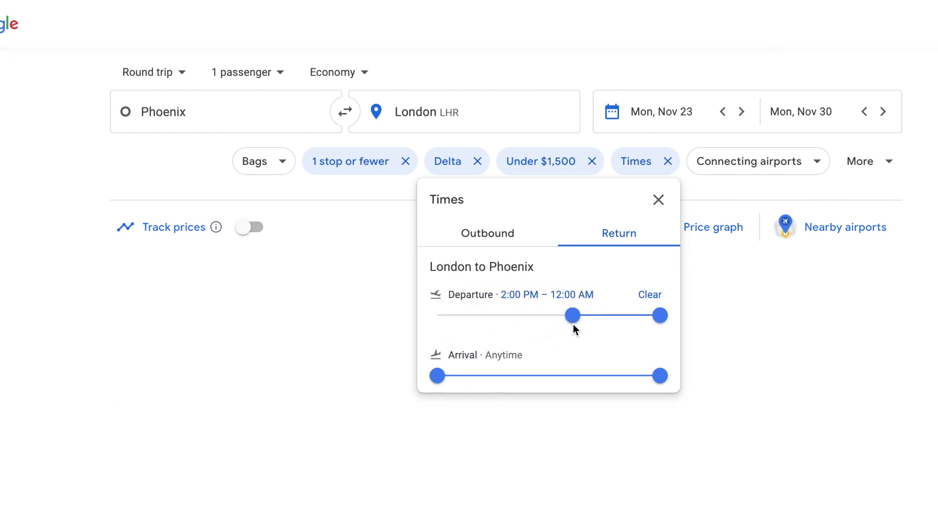
pyautogui.press('Escape')
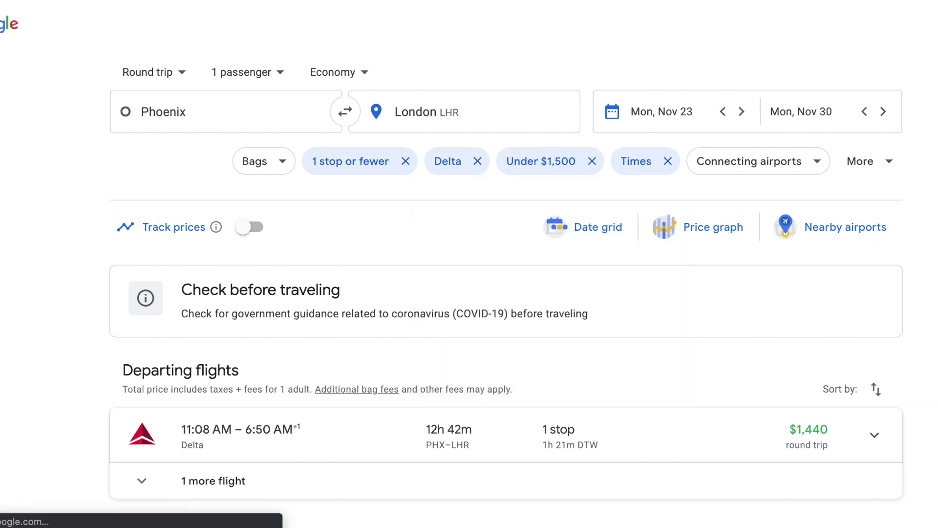
# Step: Expand the hidden departing flight and review the filtered departing flights
pyautogui.scroll(-2, 565, 400)
pyautogui.click(432, 374)
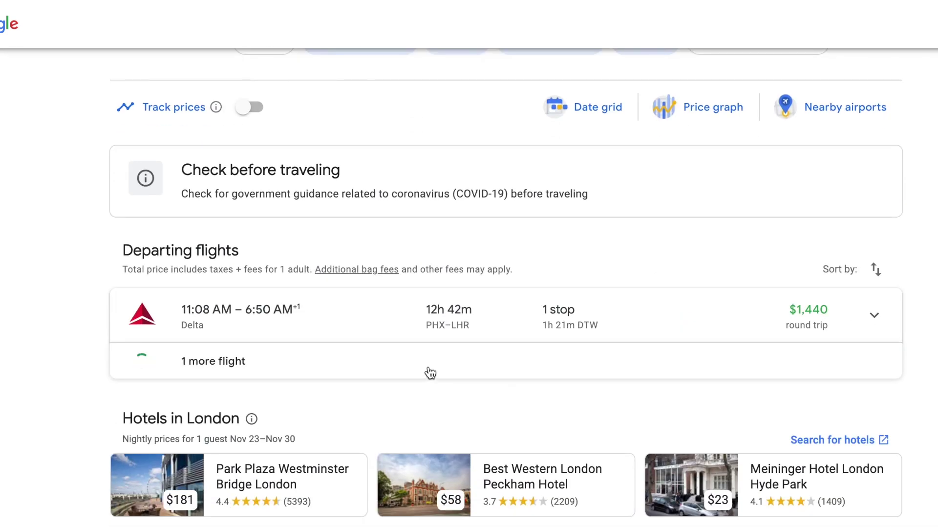
pyautogui.scroll(-2, 435, 371)
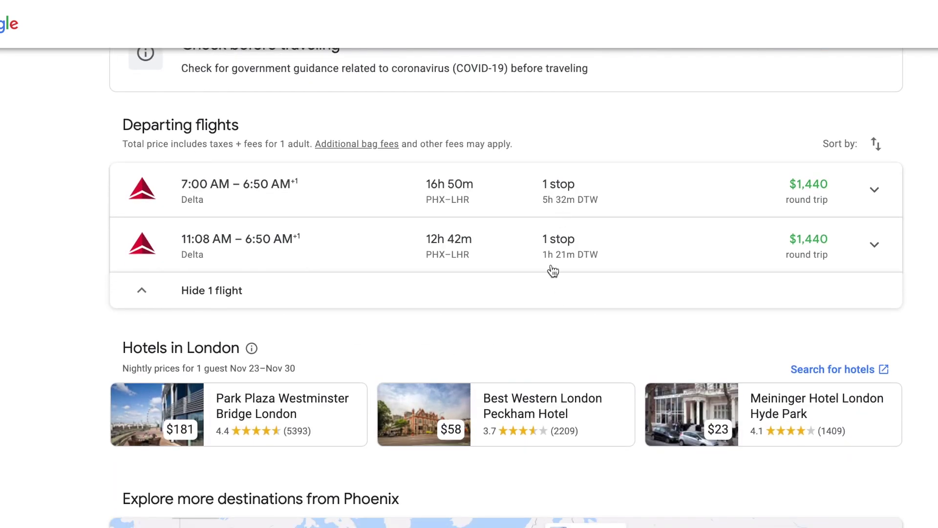
pyautogui.scroll(4, 554, 272)
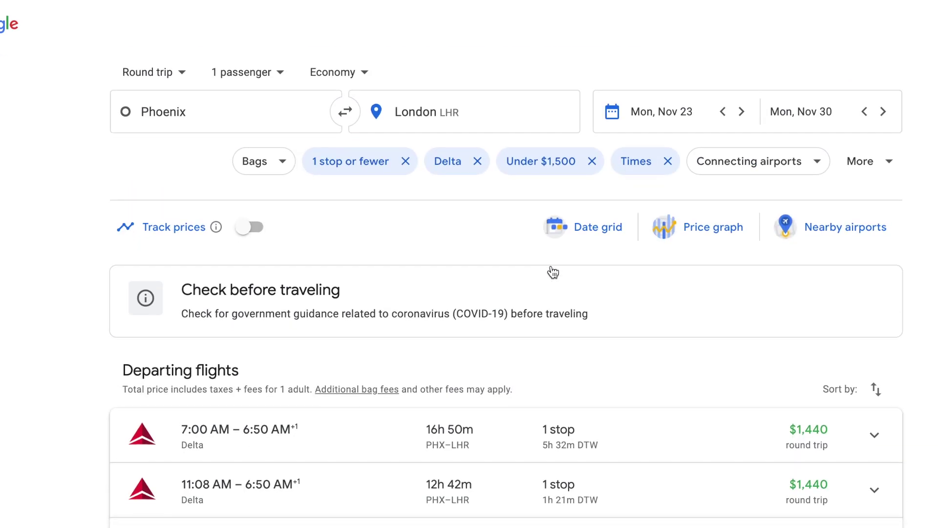
# Step: Limit the layover duration at connecting airports to a maximum of 2h 0m
pyautogui.click(726, 173)
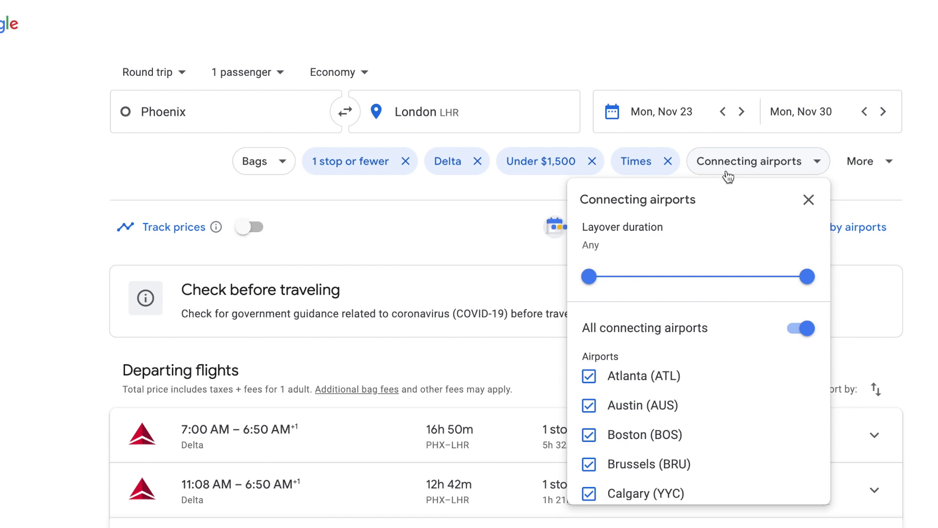
pyautogui.click(808, 277)
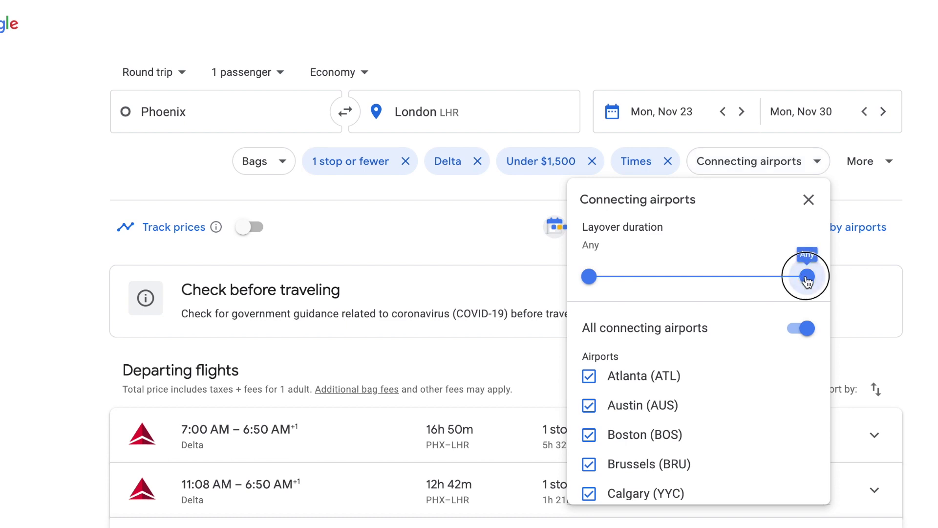
pyautogui.moveTo(807, 281); pyautogui.dragTo(606, 287)
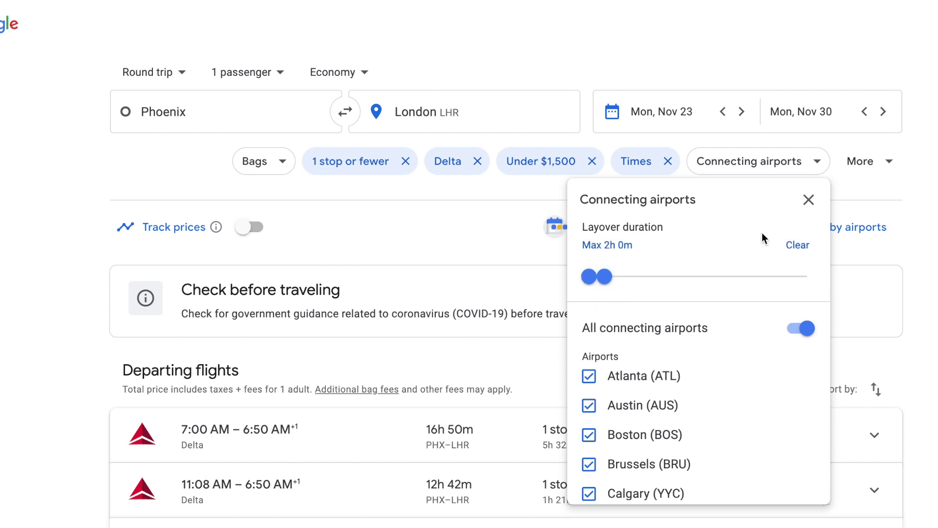
pyautogui.press('Escape')
# Step: Select the 11:08 AM Delta departing flight and the 2:50 PM – 11:20 PM Delta return flight
pyautogui.scroll(-2, 645, 253)
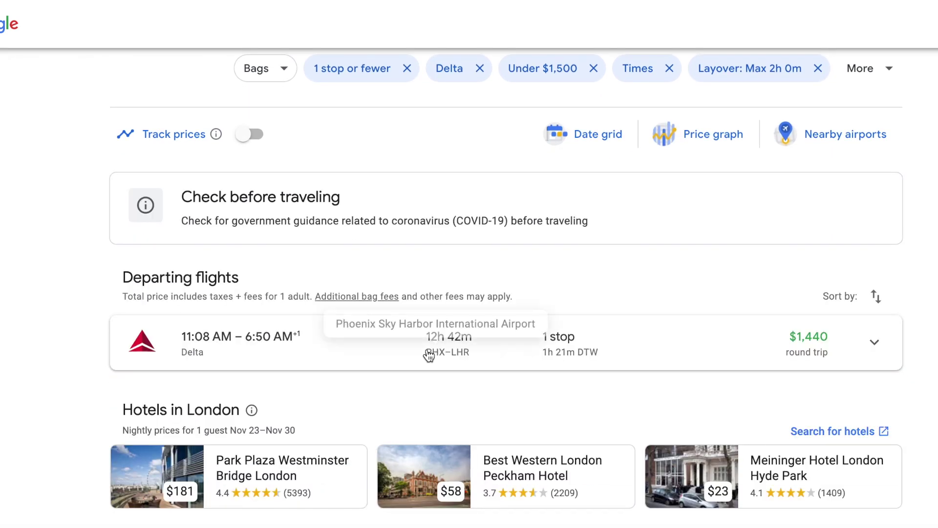
pyautogui.click(645, 353)
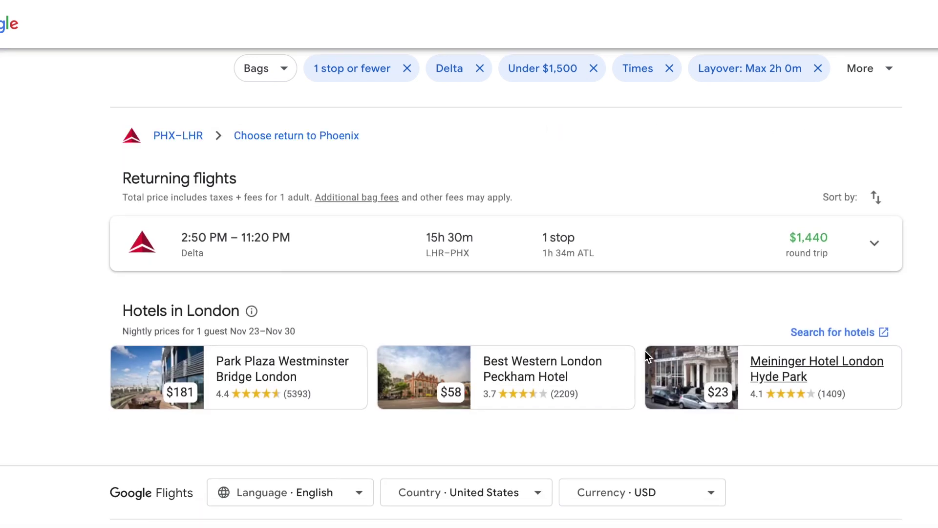
pyautogui.scroll(-1, 642, 285)
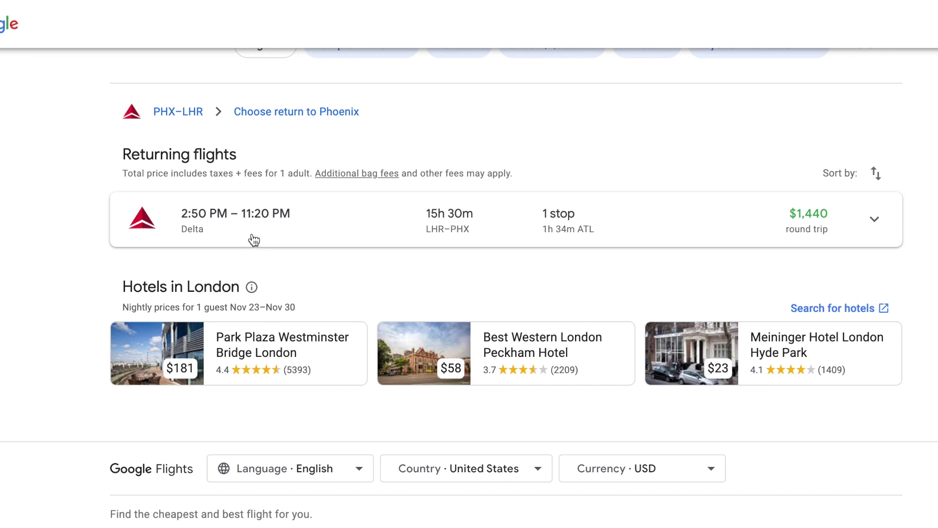
pyautogui.click(326, 232)
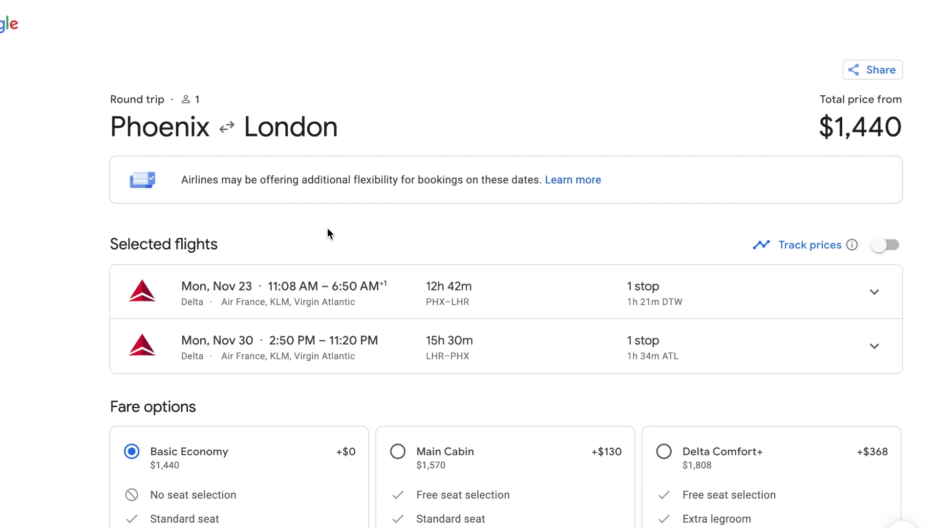
# Step: Expand the details of the selected Nov 23 departing flight and the Nov 30 returning flight
pyautogui.scroll(-3, 327, 228)
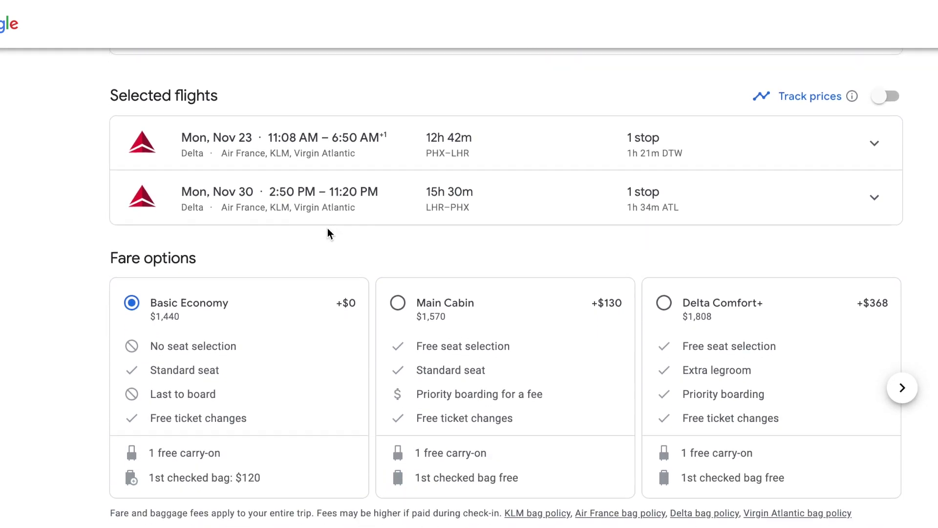
pyautogui.click(876, 128)
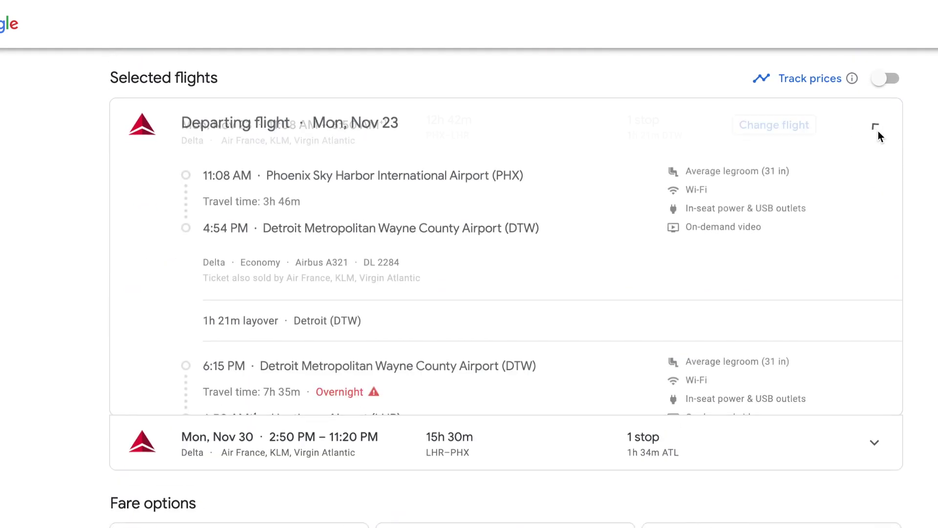
pyautogui.scroll(-8, 878, 131)
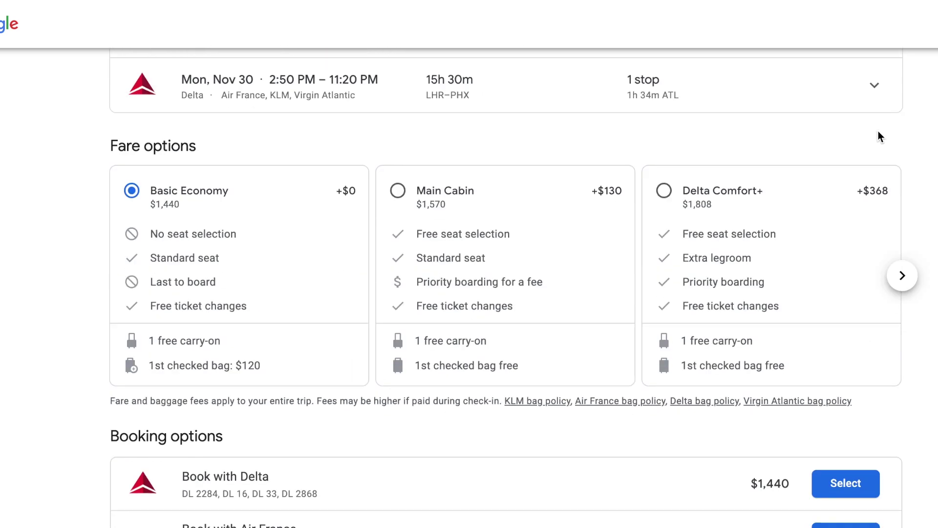
pyautogui.click(875, 86)
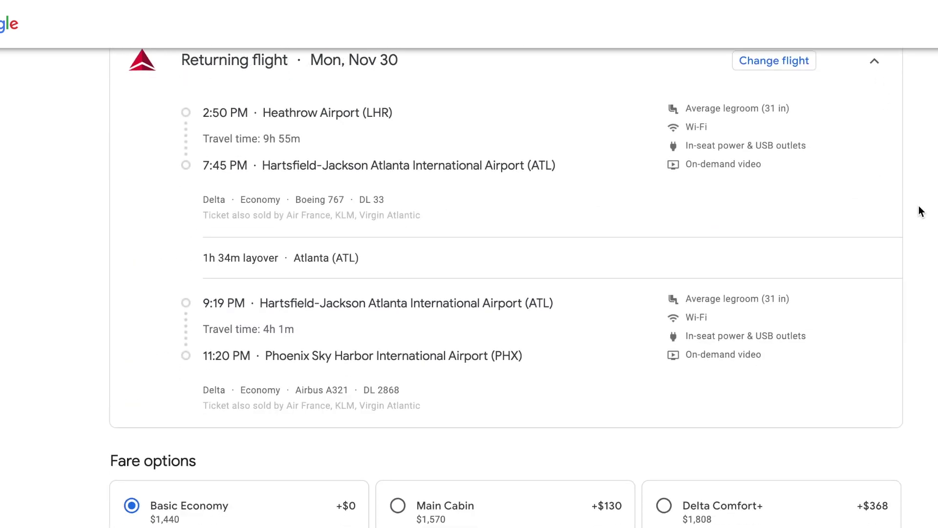
# Step: Browse all fare options from Basic Economy through Delta One, and go back to the start of the list
pyautogui.scroll(-8, 921, 211)
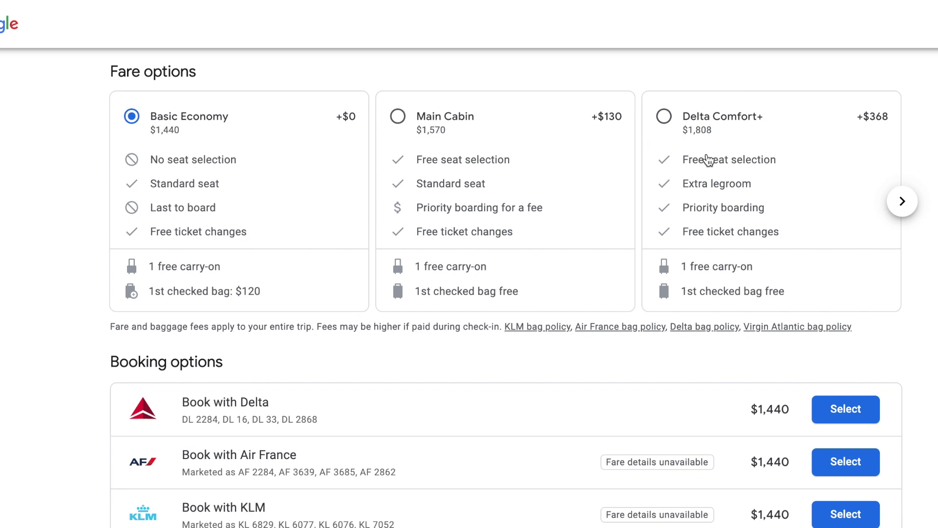
pyautogui.click(911, 205)
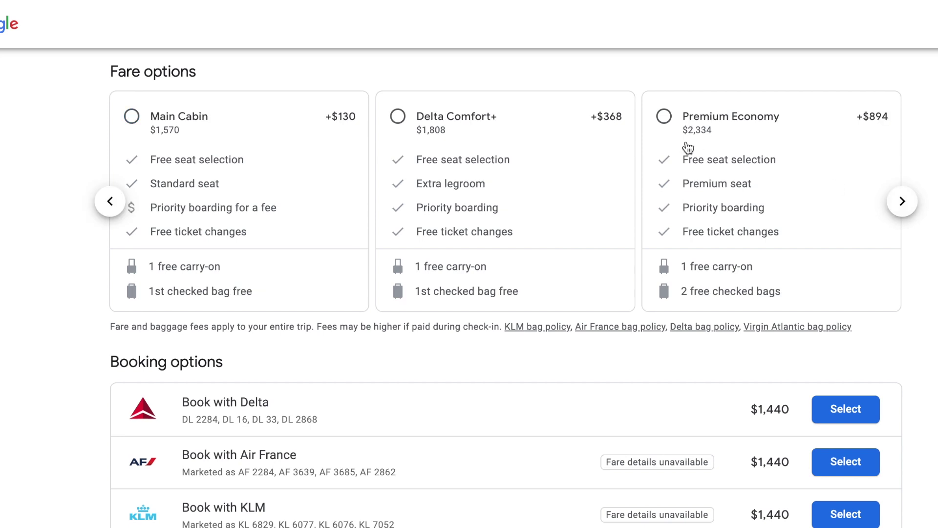
pyautogui.click(910, 205)
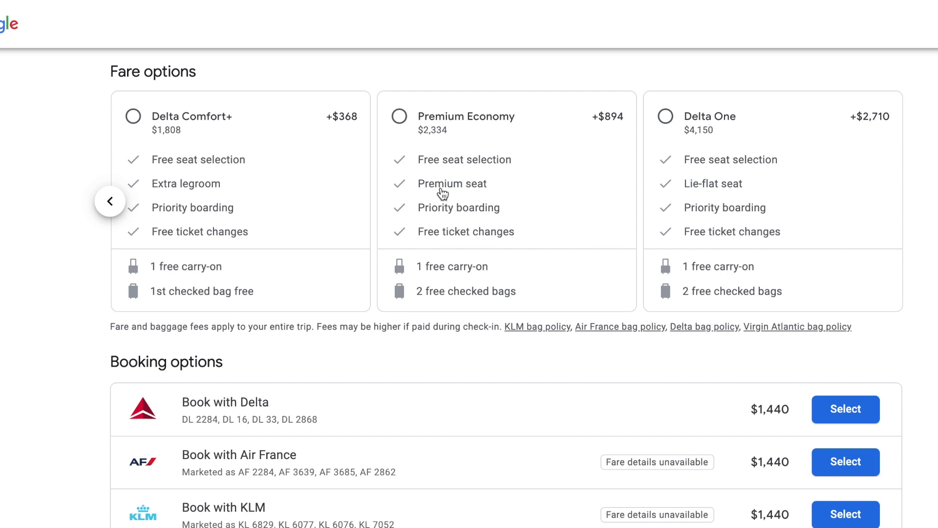
pyautogui.click(110, 208)
pyautogui.click(110, 209)
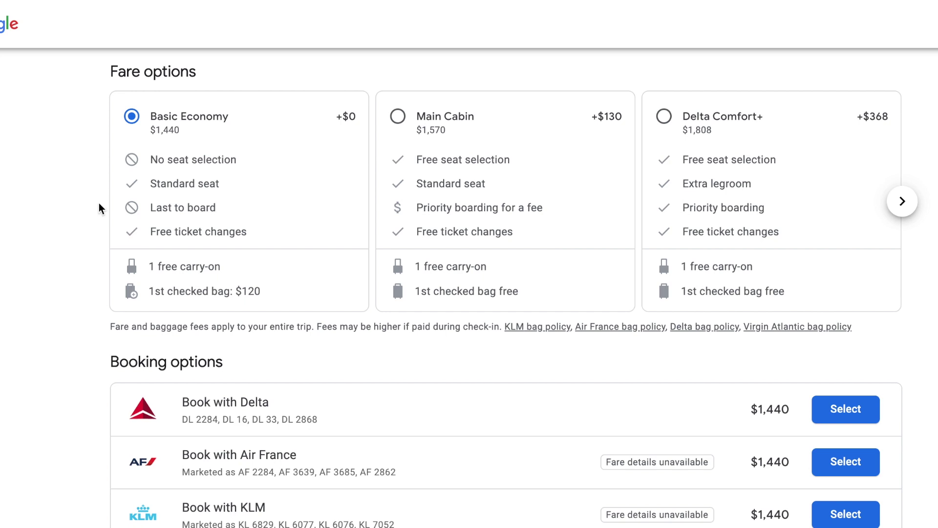
# Step: Expand the additional booking options and compare the booking partners' prices and fare details with the fare options
pyautogui.scroll(-5, 46, 207)
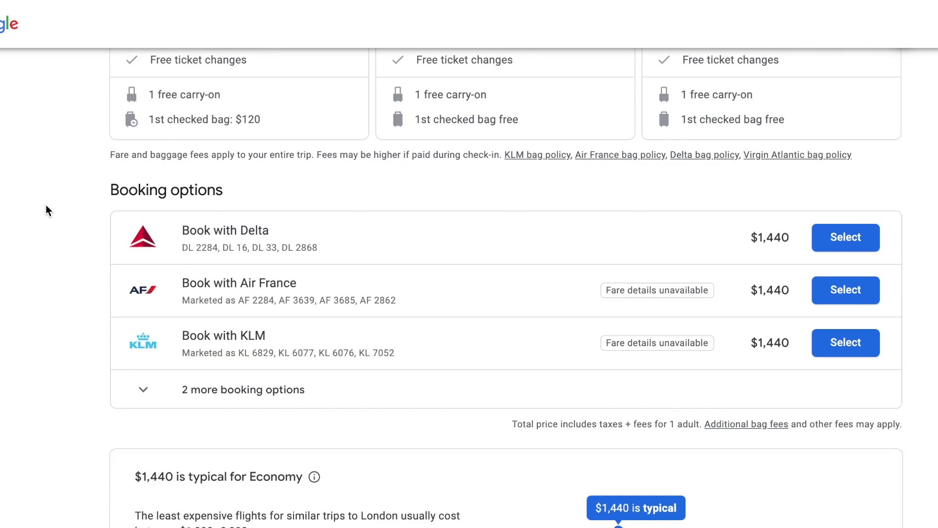
pyautogui.click(185, 307)
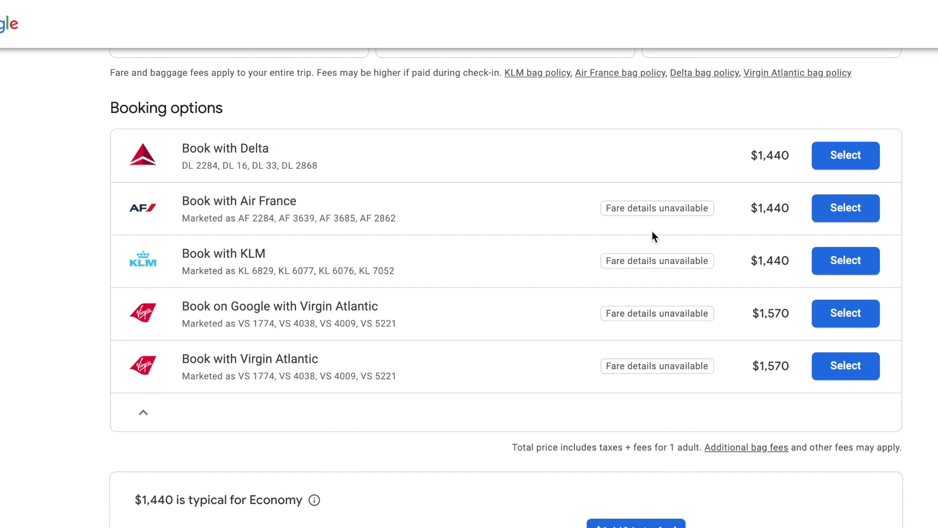
pyautogui.moveTo(641, 210)
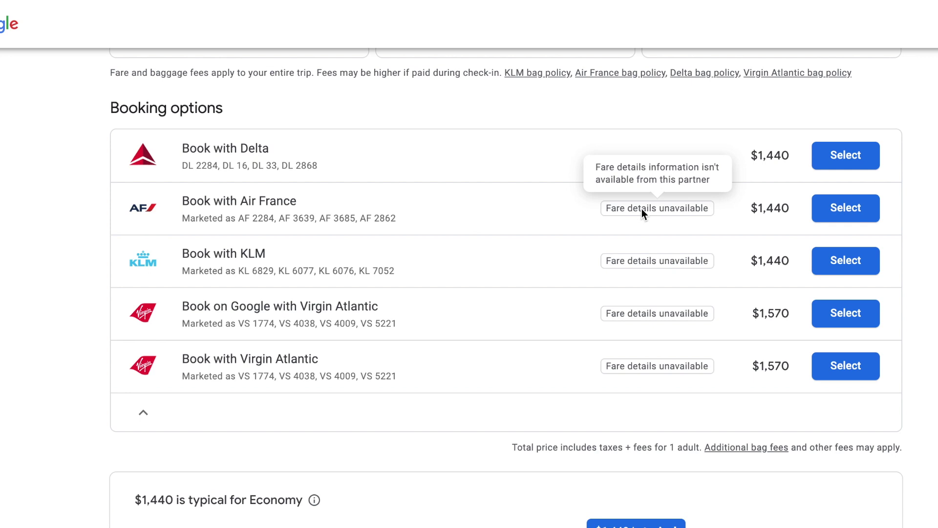
pyautogui.scroll(5, 641, 209)
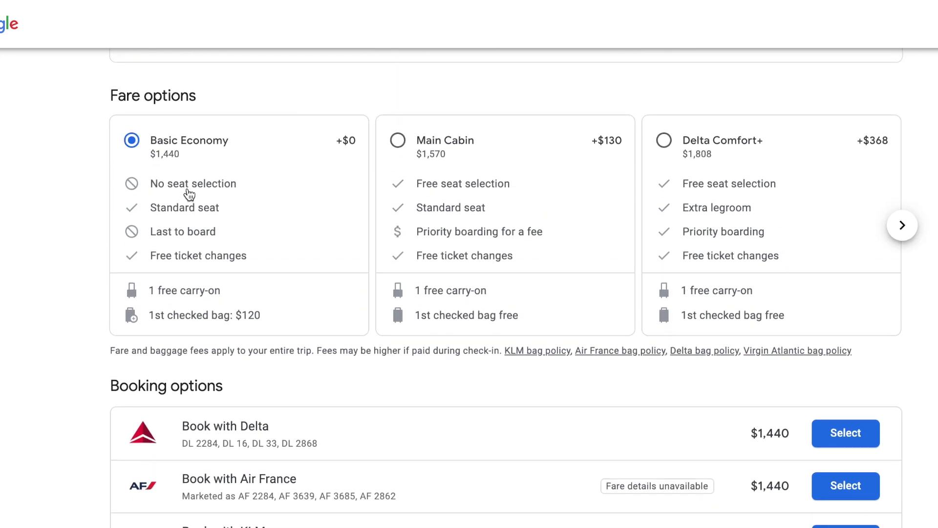
pyautogui.scroll(-5, 855, 204)
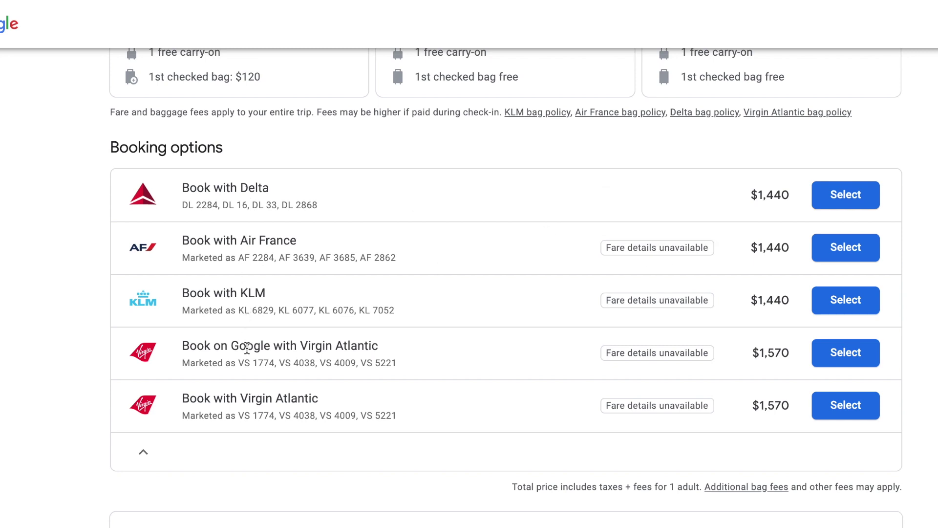
pyautogui.scroll(5, 248, 411)
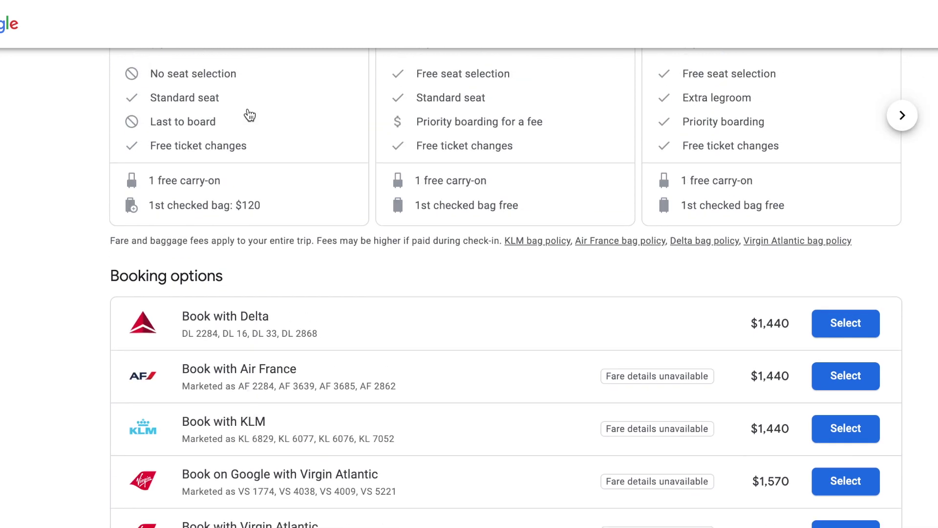
pyautogui.scroll(-7, 490, 139)
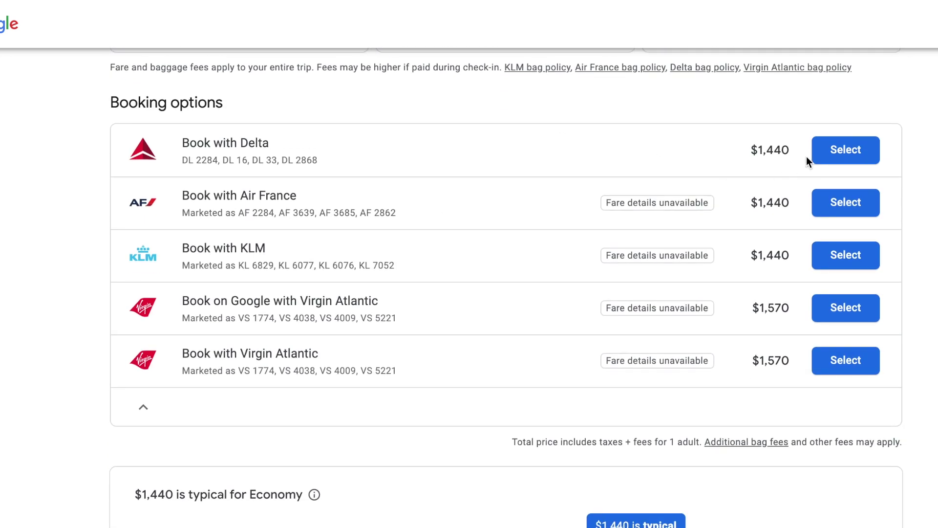
pyautogui.scroll(1, 807, 154)
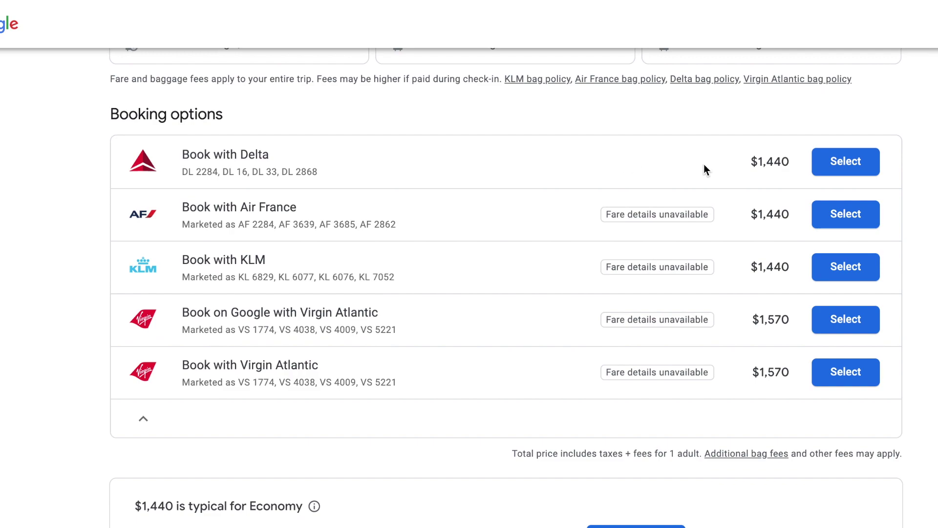
# Step: Leave the booking page and return to the choice of departing flights from PHX to LHR
pyautogui.click(847, 164)
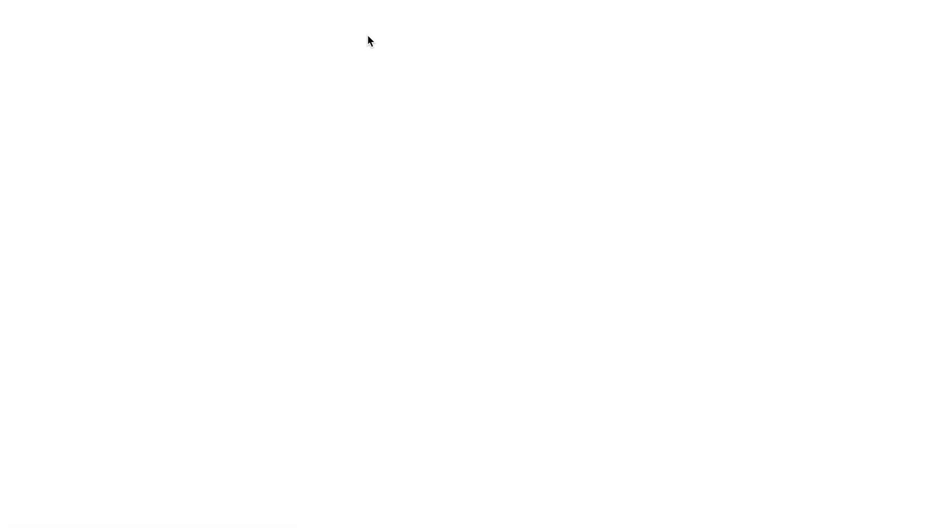
pyautogui.hotkey('alt', 'Left')
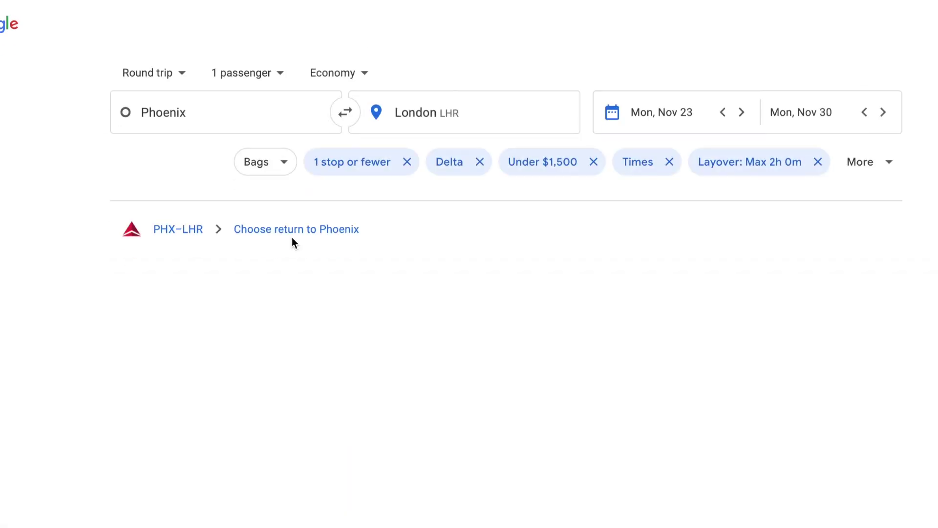
pyautogui.click(162, 230)
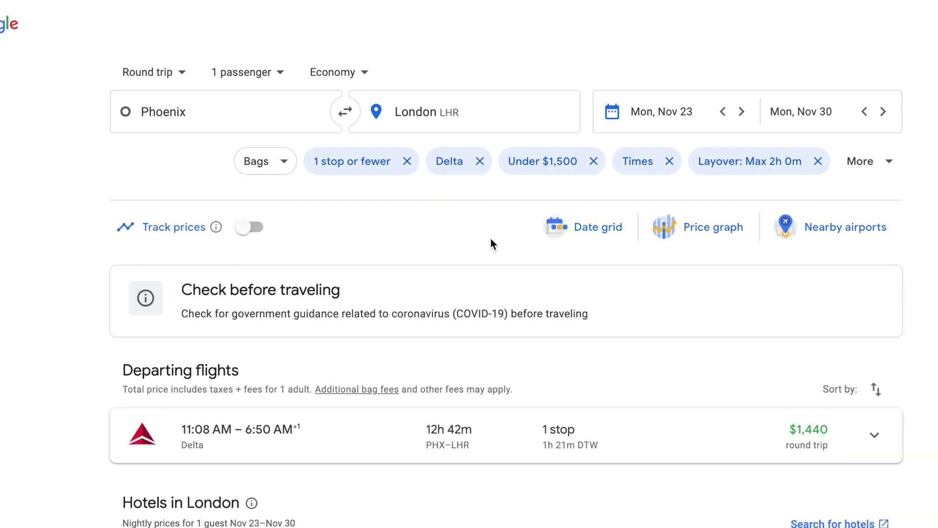
# Step: Remove the stops, Delta airline, price, times and layover filters from the flight search
pyautogui.scroll(-1, 491, 242)
pyautogui.click(407, 143)
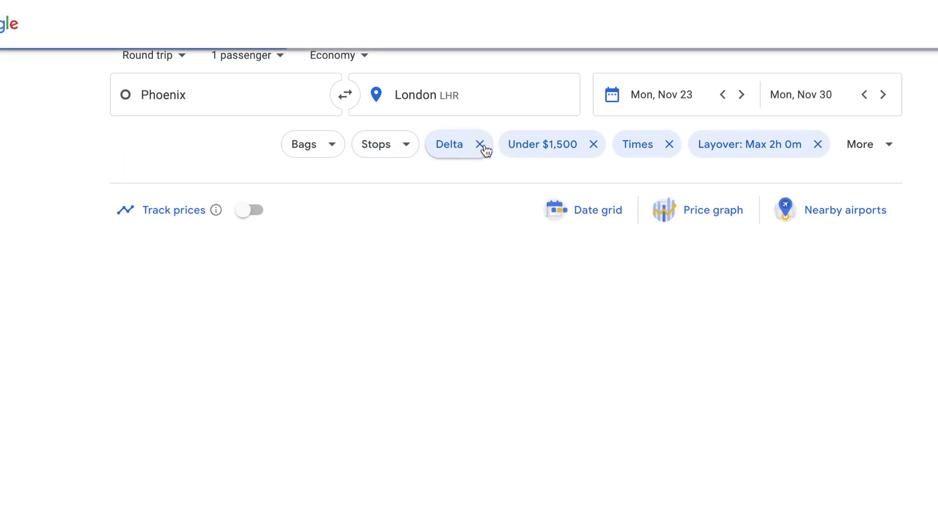
pyautogui.click(480, 143)
pyautogui.click(593, 146)
pyautogui.click(671, 145)
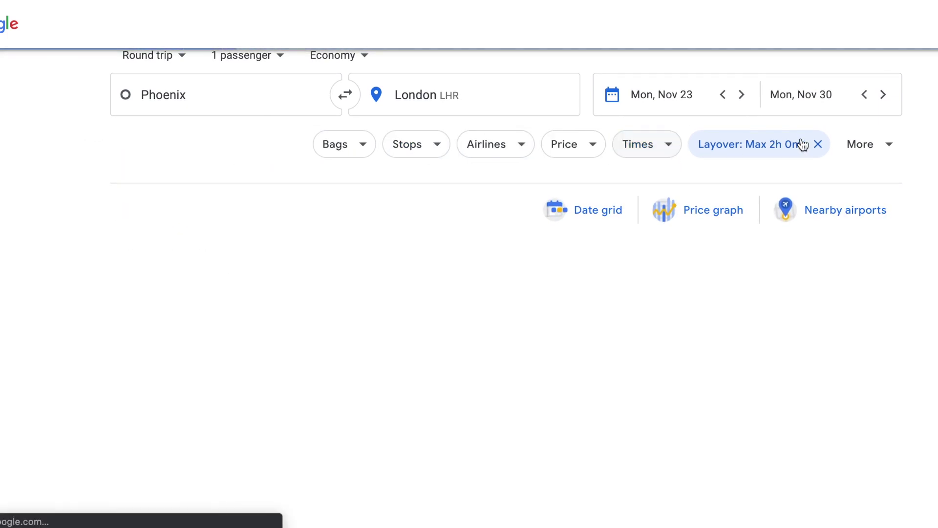
pyautogui.click(819, 145)
# Step: Compare round-trip fares for other travel dates in the date grid and the price graph
pyautogui.scroll(-3, 560, 159)
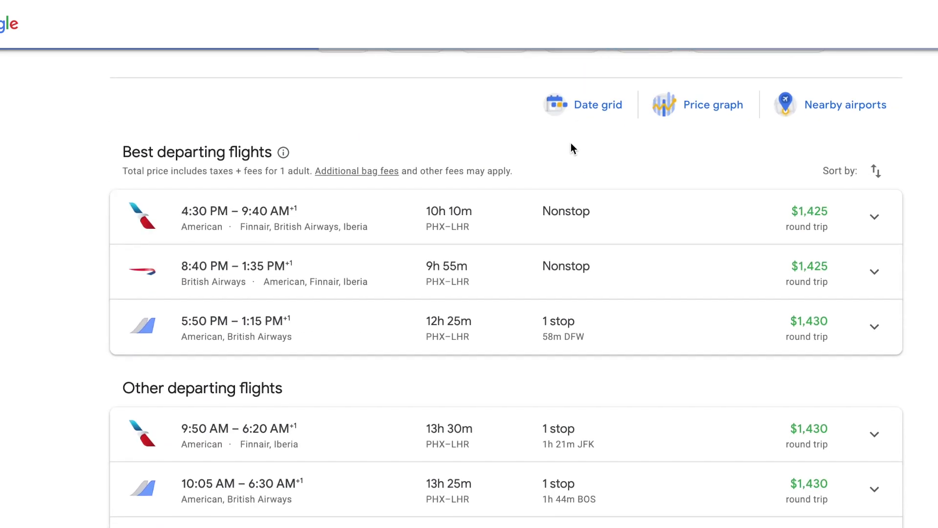
pyautogui.click(589, 116)
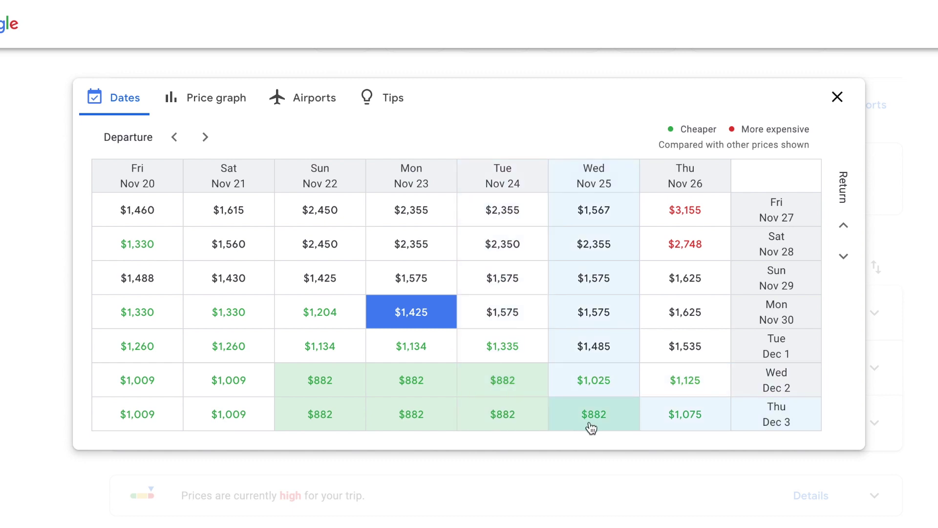
pyautogui.click(204, 108)
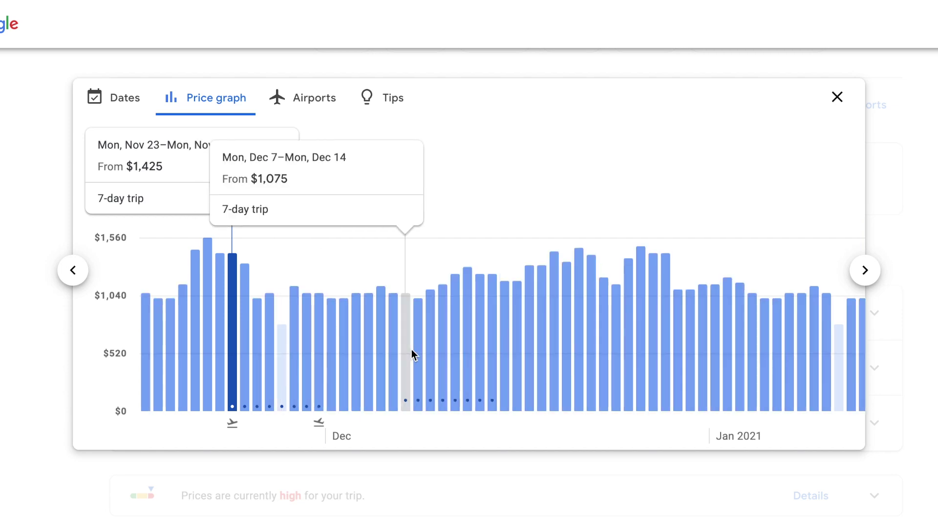
# Step: Compare the airports near London and add Gatwick (LGW) as a second destination airport besides Heathrow
pyautogui.click(302, 100)
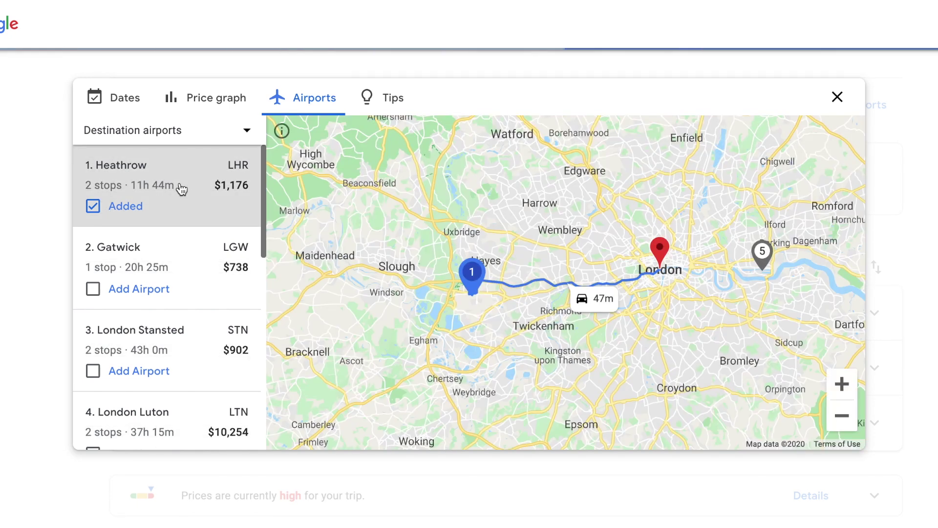
pyautogui.scroll(-2, 182, 189)
pyautogui.scroll(-5, 181, 189)
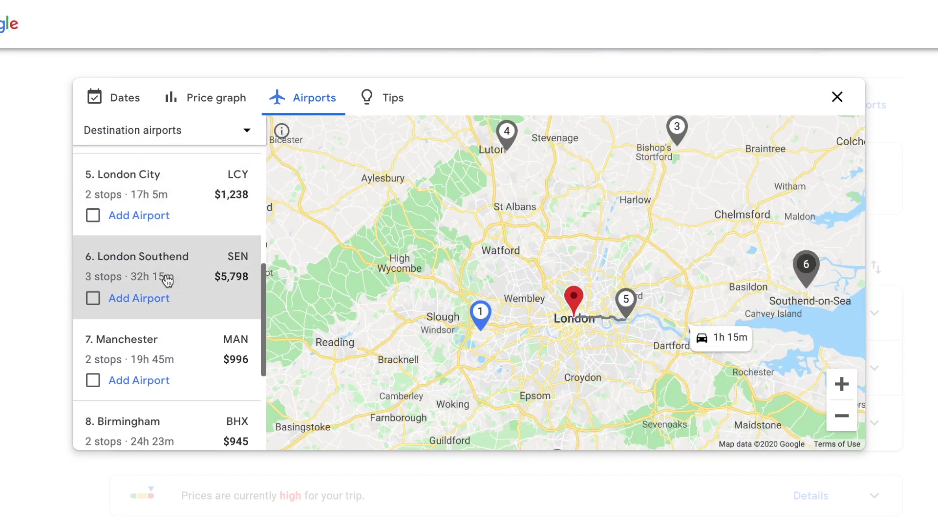
pyautogui.scroll(2, 166, 274)
pyautogui.scroll(5, 166, 279)
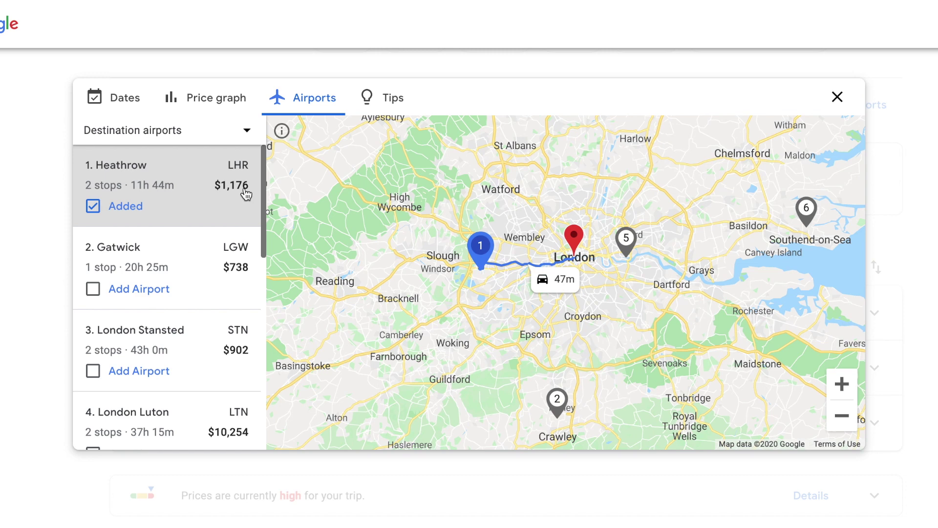
pyautogui.scroll(-1, 246, 195)
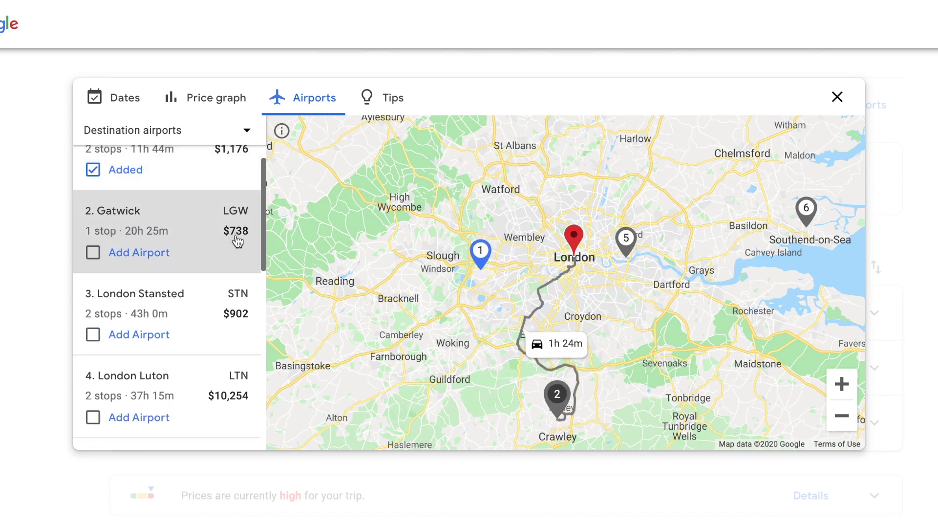
pyautogui.scroll(1, 238, 242)
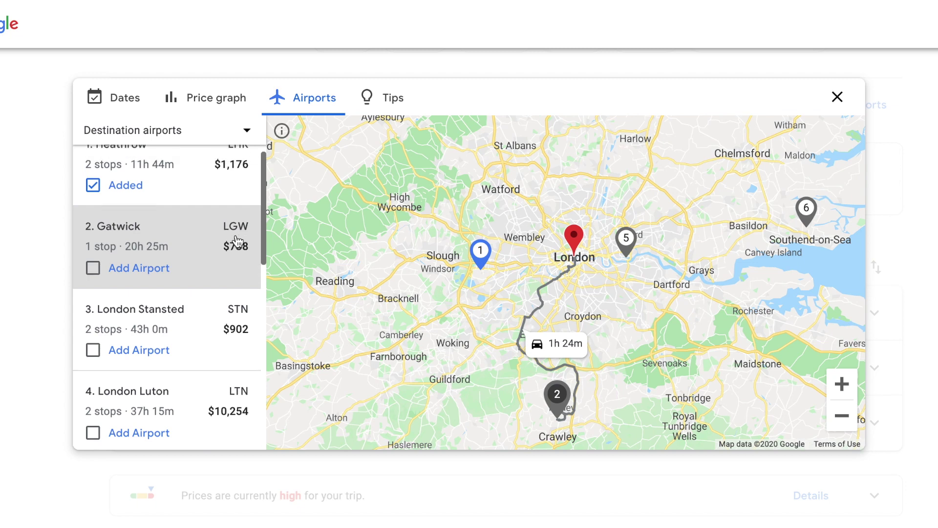
pyautogui.click(121, 273)
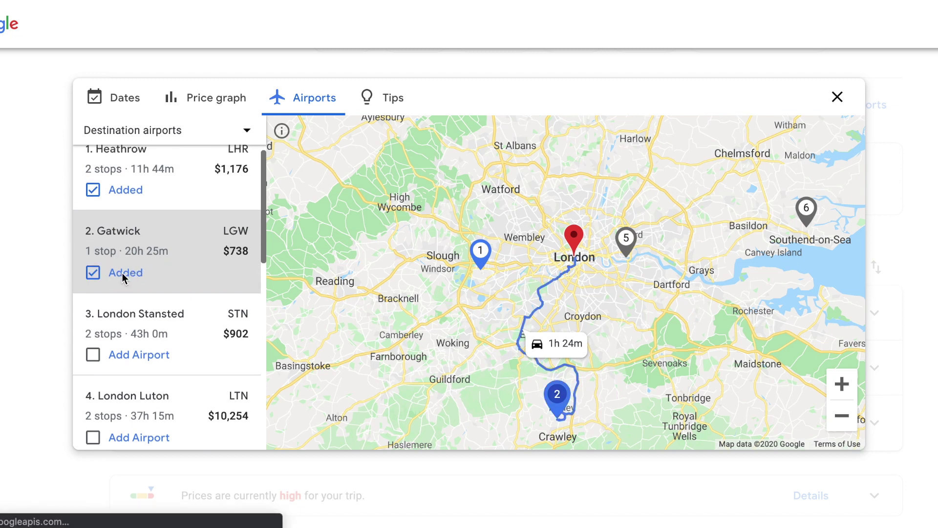
pyautogui.click(839, 99)
# Step: Review the durations, stops and prices of the best departing flights to Heathrow and Gatwick
pyautogui.scroll(-2, 840, 100)
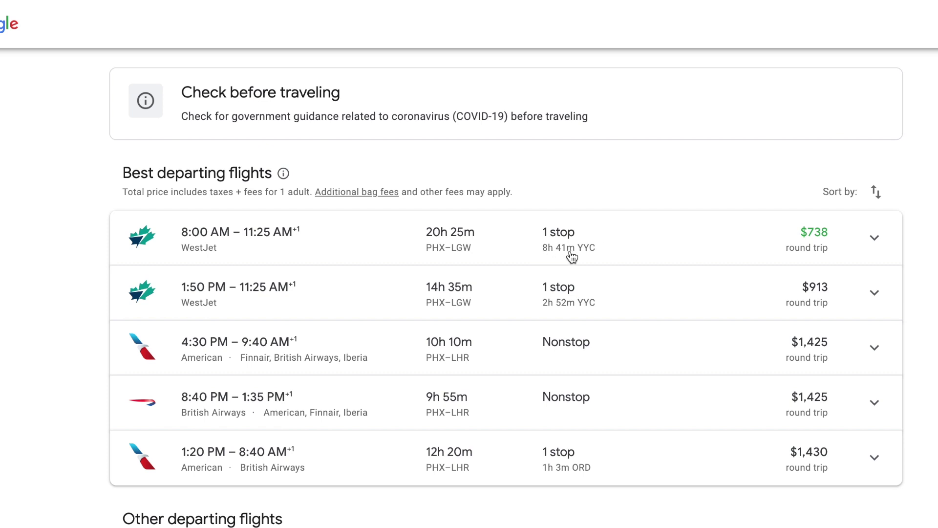
pyautogui.scroll(-1, 586, 254)
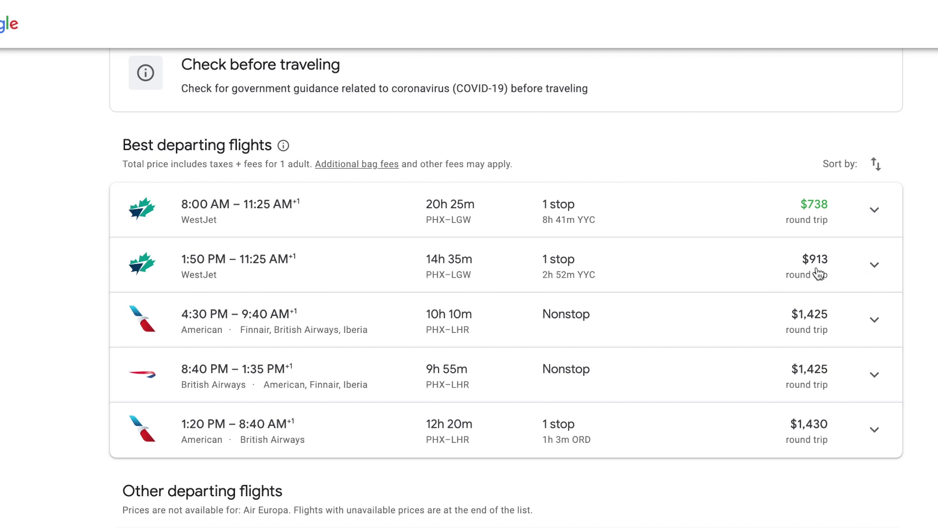
pyautogui.scroll(5, 817, 271)
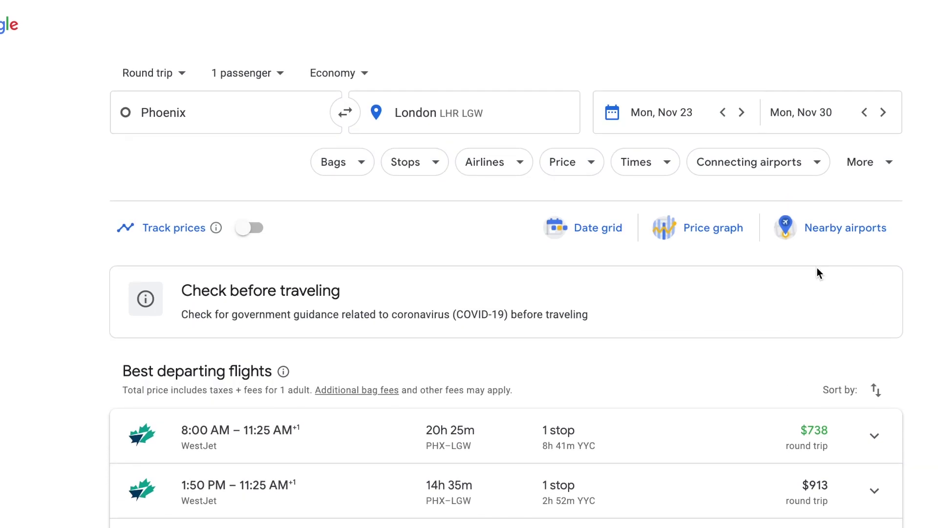
# Step: View the additional filters for flight duration and separate tickets, and close them without changing anything
pyautogui.click(882, 172)
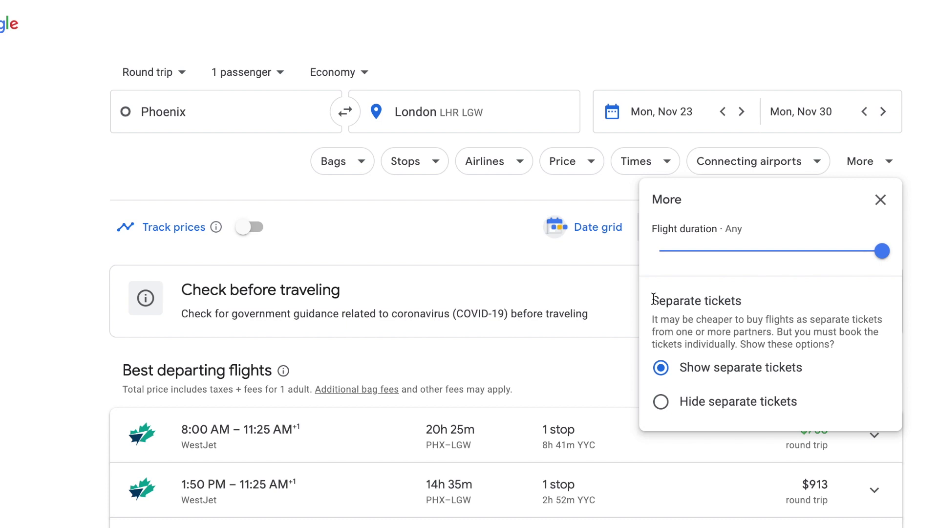
pyautogui.click(937, 238)
pyautogui.scroll(-1, 937, 238)
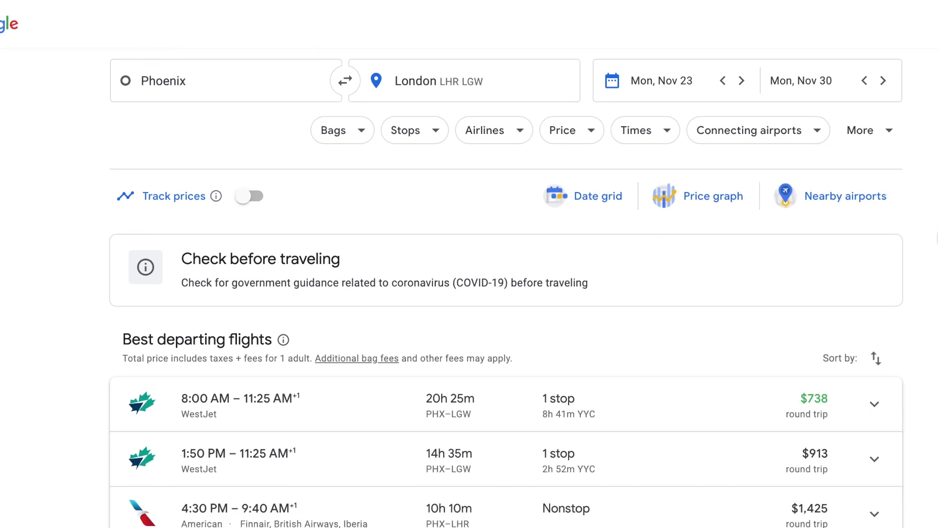
pyautogui.scroll(1, 937, 238)
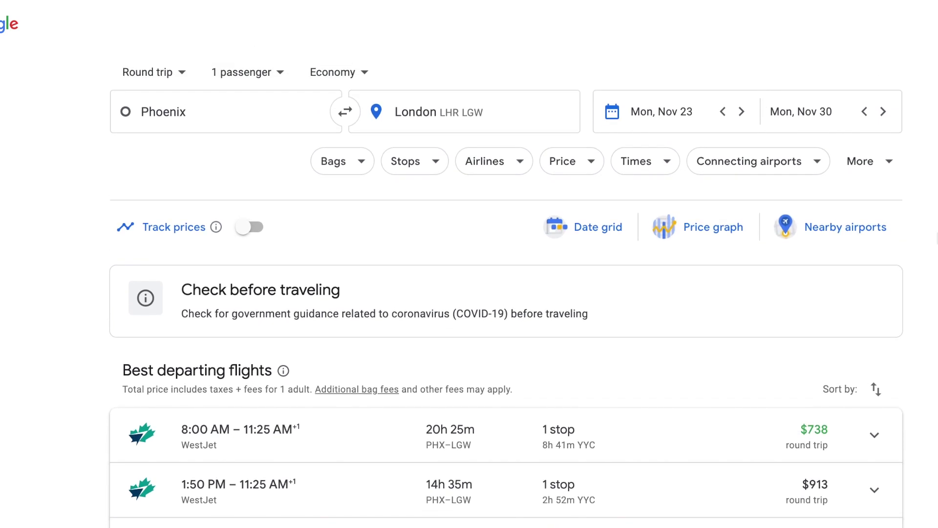